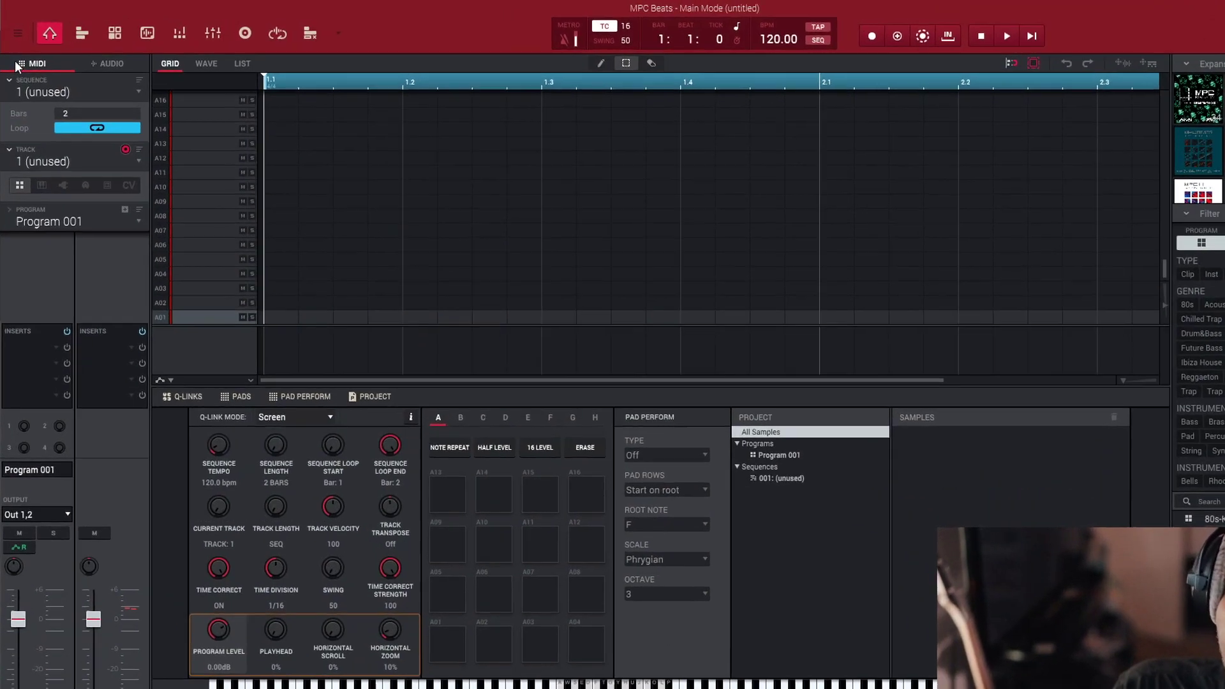
- Check the audio device list in Preferences without changing it, then confirm
{"action": "left_click", "coordinate": [17, 30]}
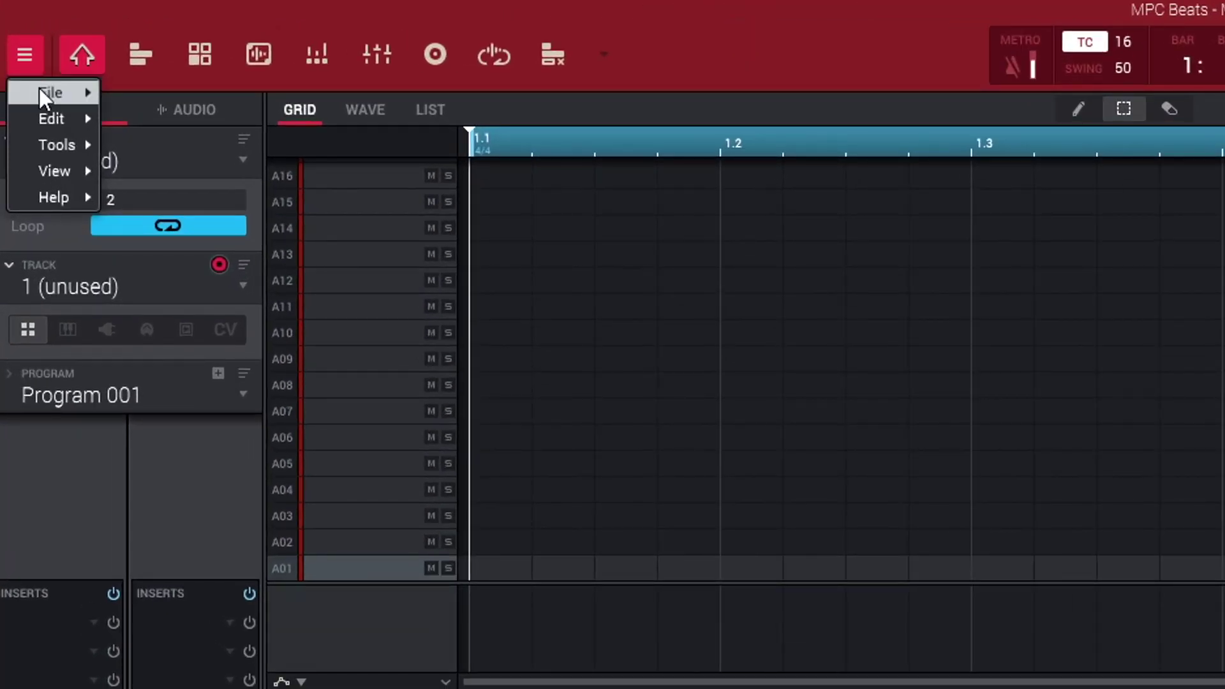
{"action": "mouse_move", "coordinate": [40, 87]}
{"action": "mouse_move", "coordinate": [43, 118]}
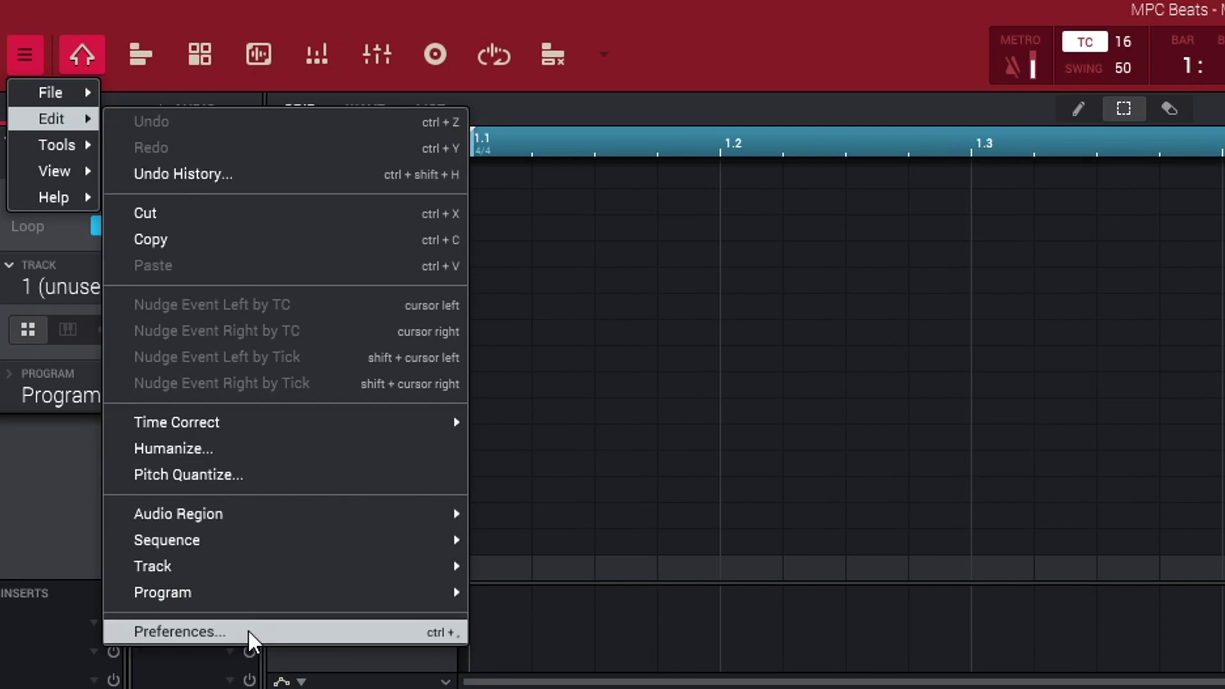
{"action": "key", "text": "Escape"}
{"action": "key", "text": "Escape"}
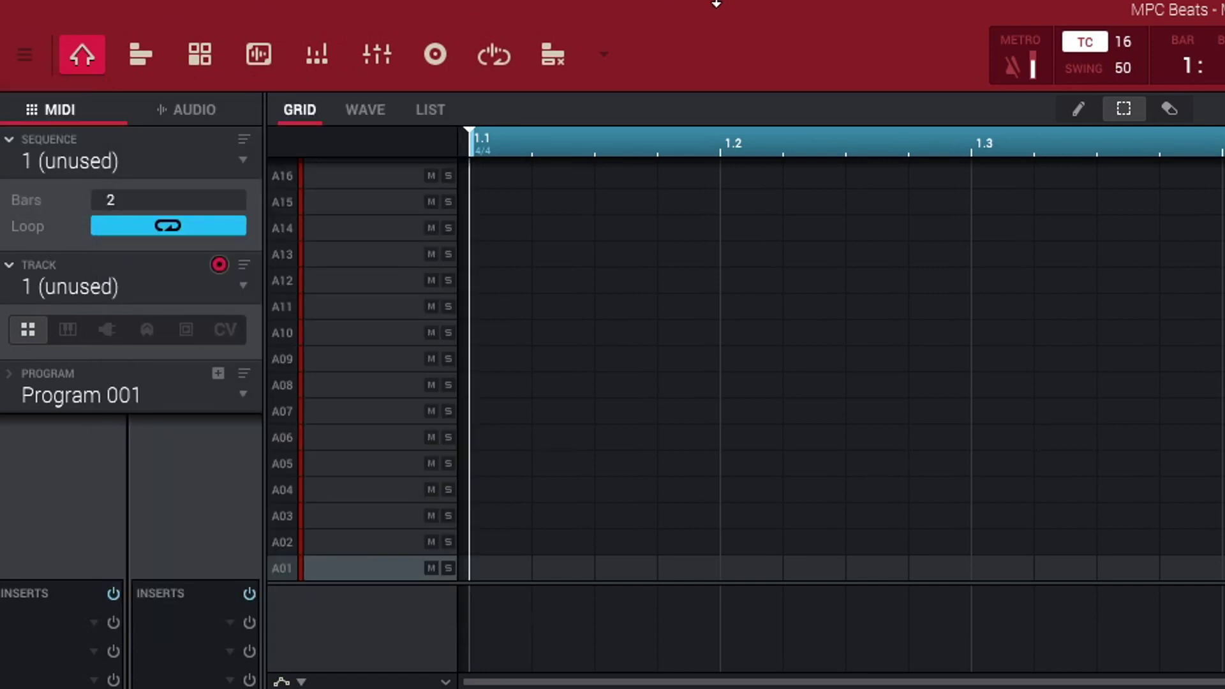
{"action": "left_click", "coordinate": [24, 56]}
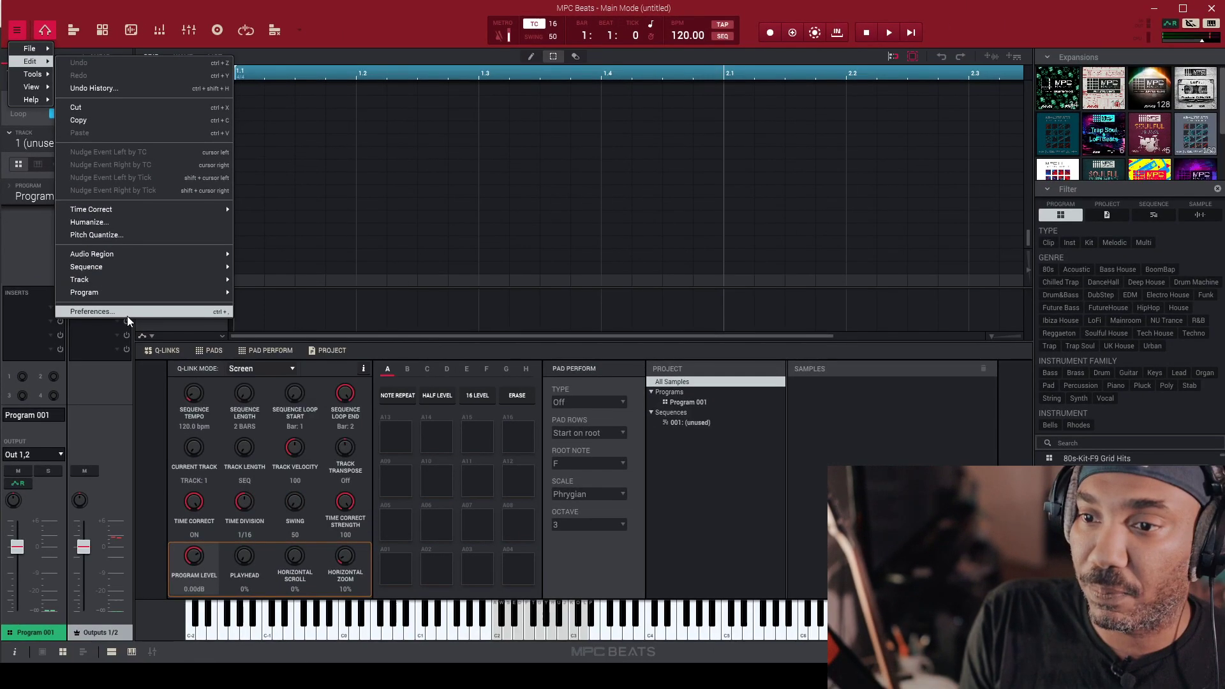
{"action": "left_click", "coordinate": [125, 312]}
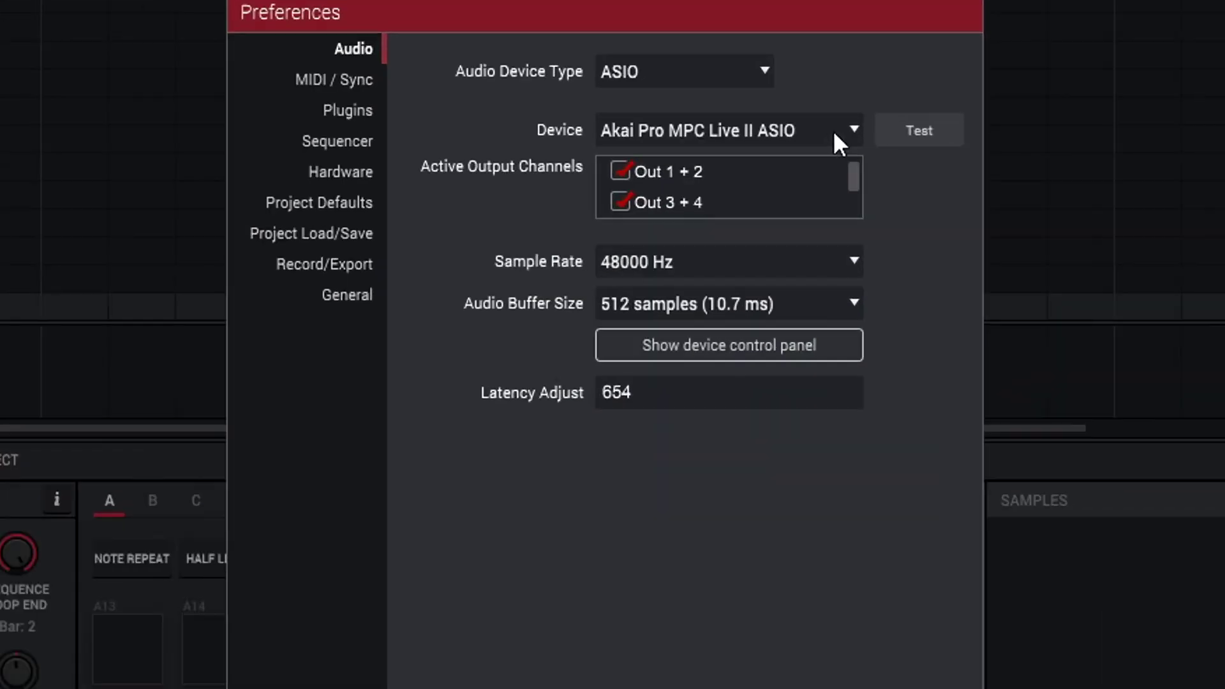
{"action": "left_click", "coordinate": [728, 200]}
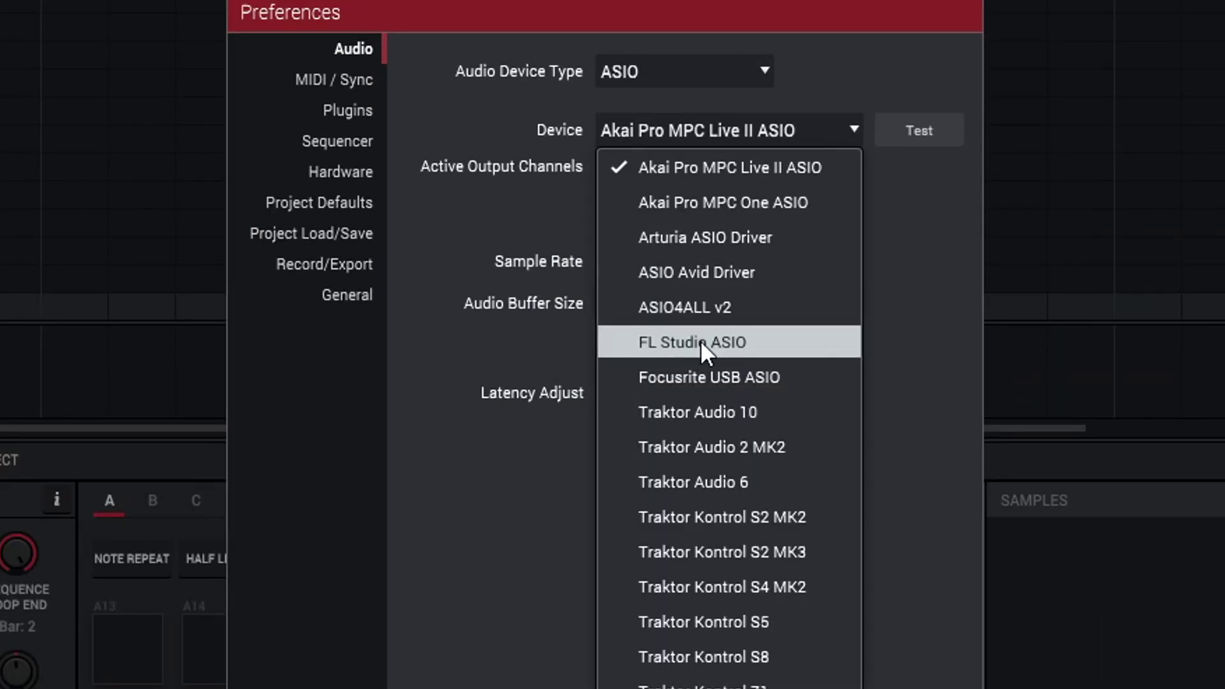
{"action": "left_click", "coordinate": [459, 276]}
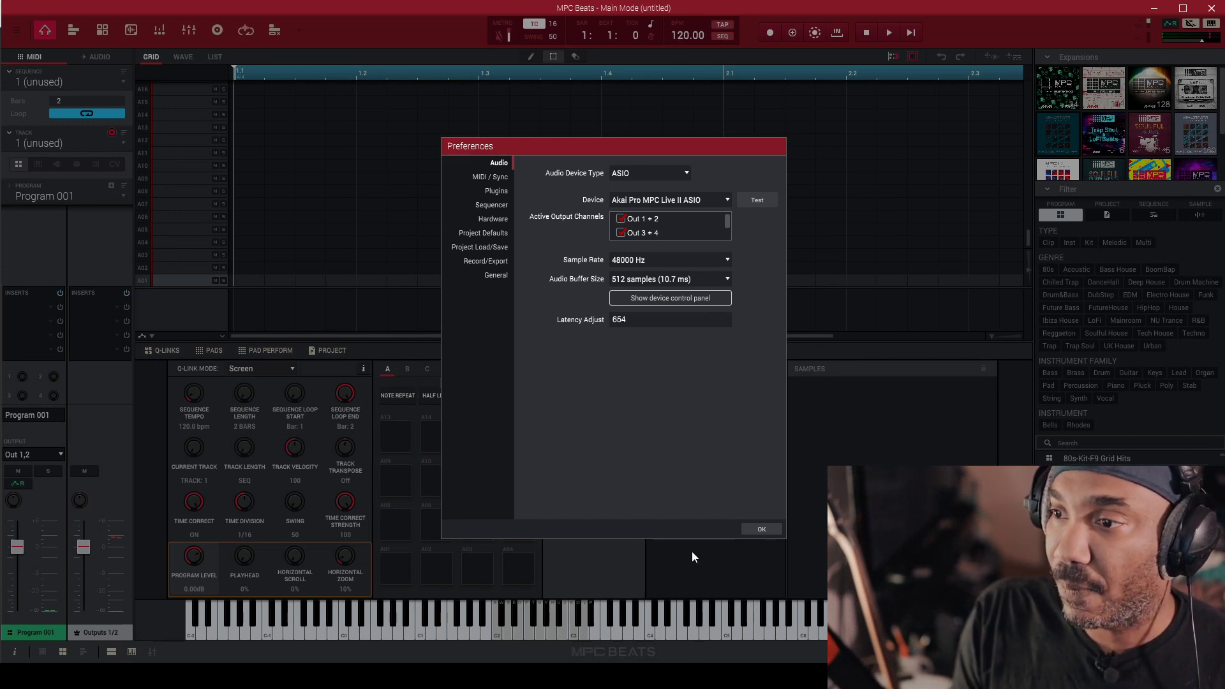
{"action": "left_click", "coordinate": [762, 530]}
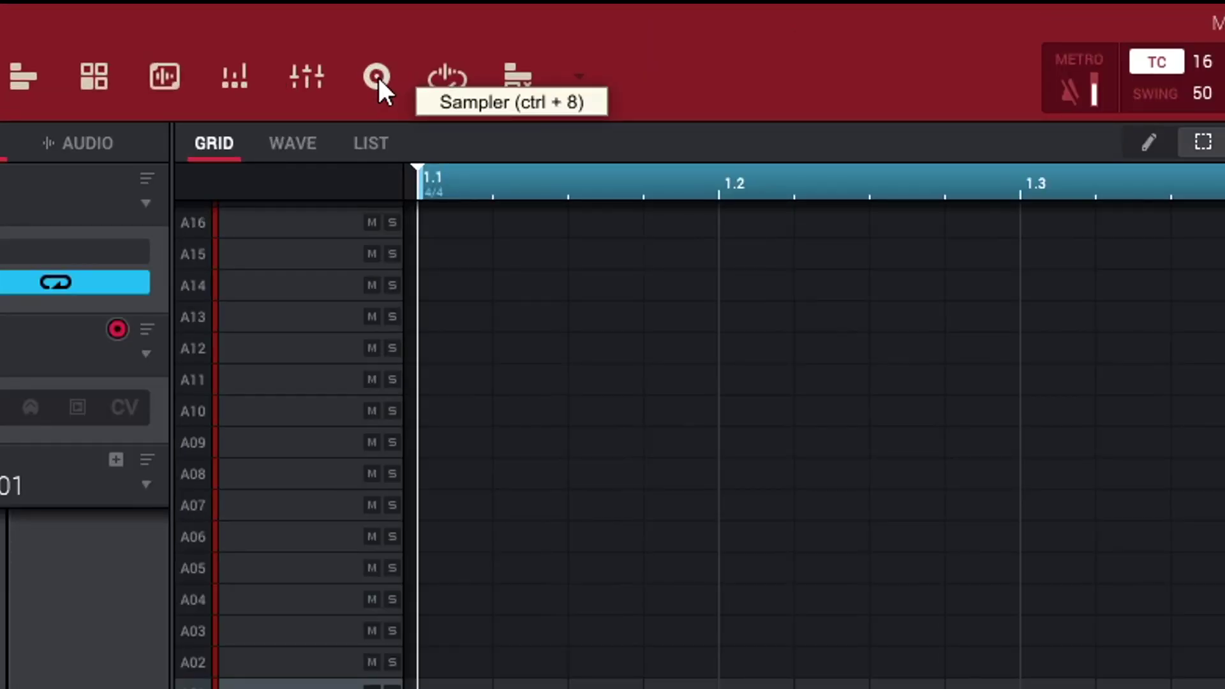
- Open the Sampler and set its recording input to Mono Input 1, after trying Stereo 1,2
{"action": "left_click", "coordinate": [377, 76]}
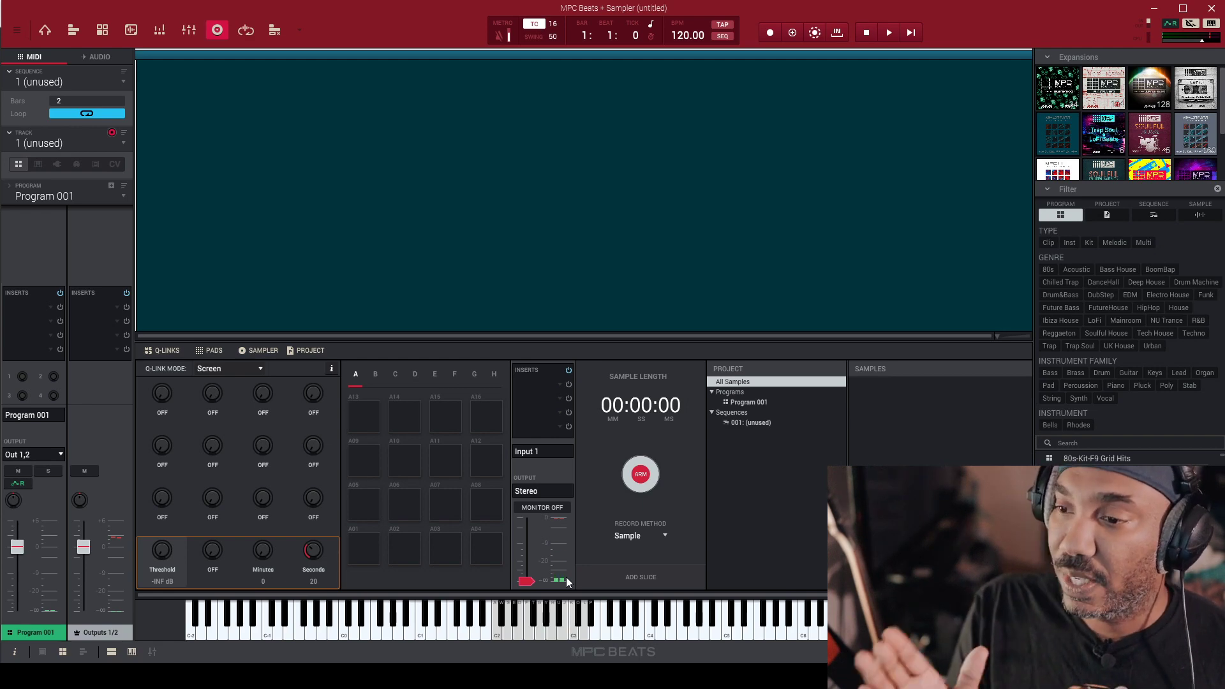
{"action": "left_click", "coordinate": [550, 452]}
{"action": "mouse_move", "coordinate": [760, 478]}
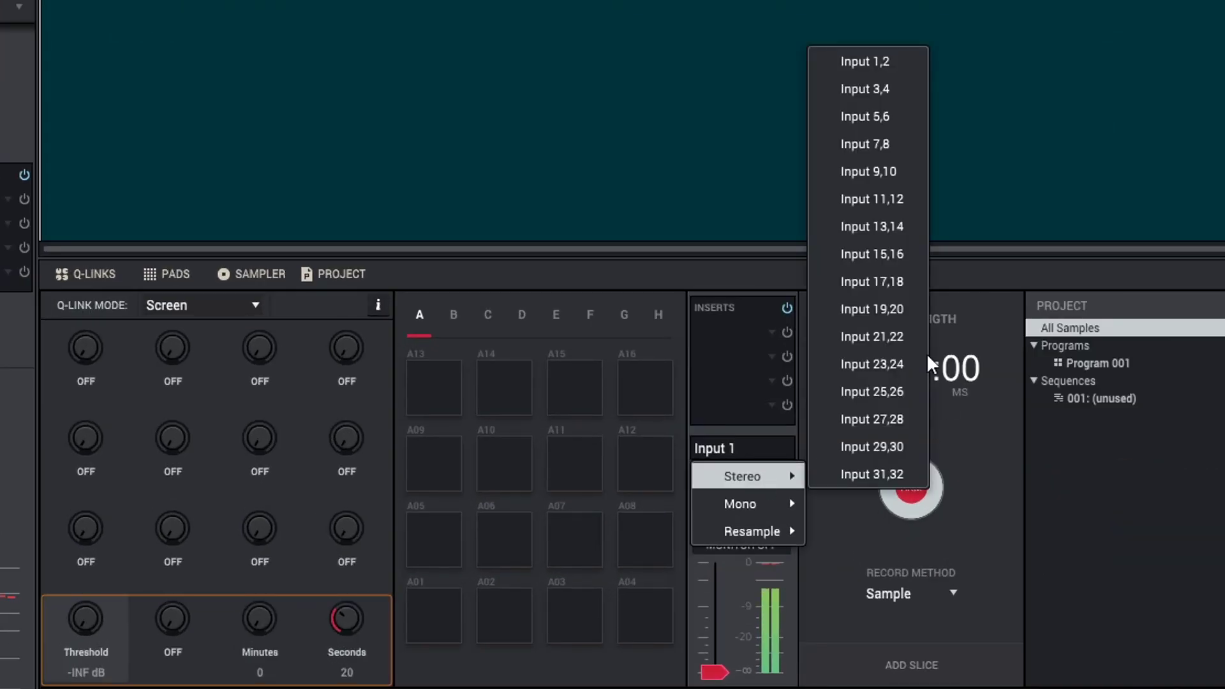
{"action": "left_click", "coordinate": [873, 64]}
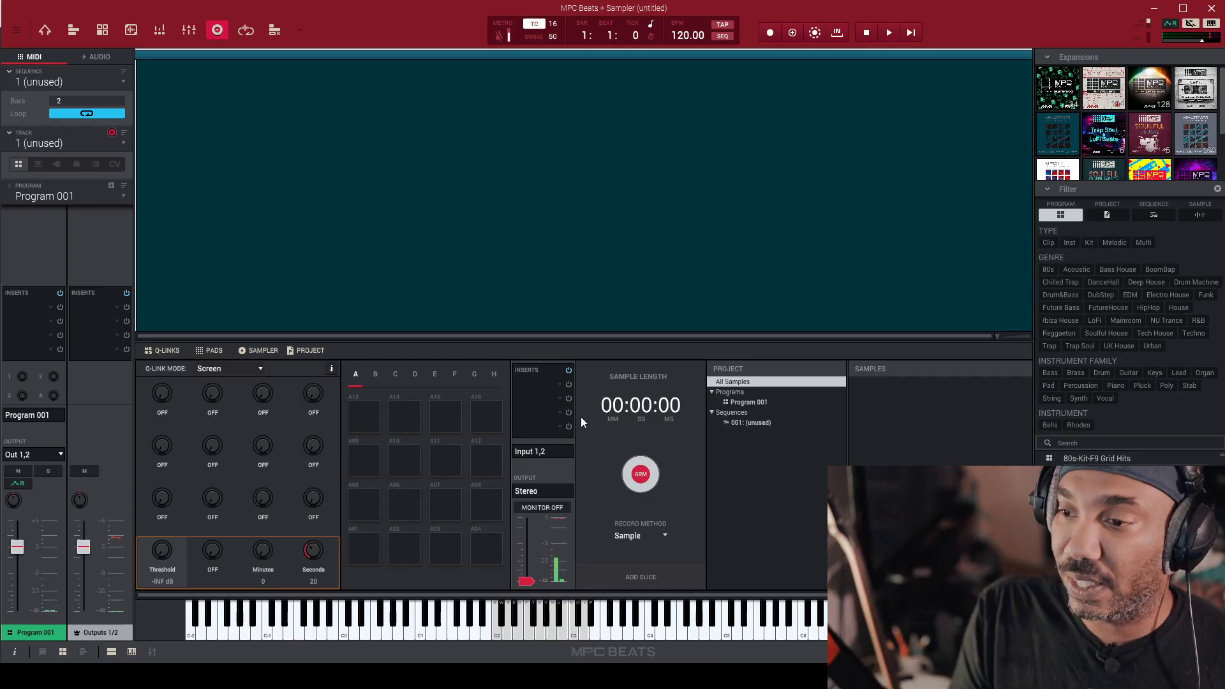
{"action": "left_click", "coordinate": [540, 452]}
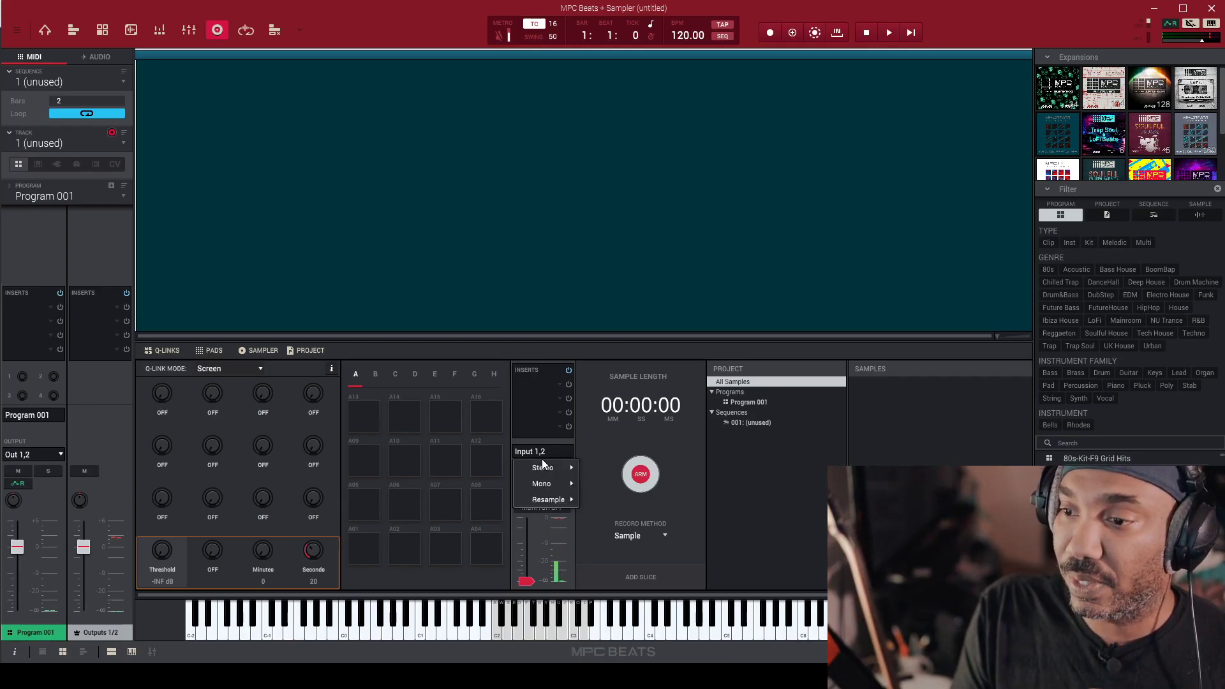
{"action": "mouse_move", "coordinate": [549, 484]}
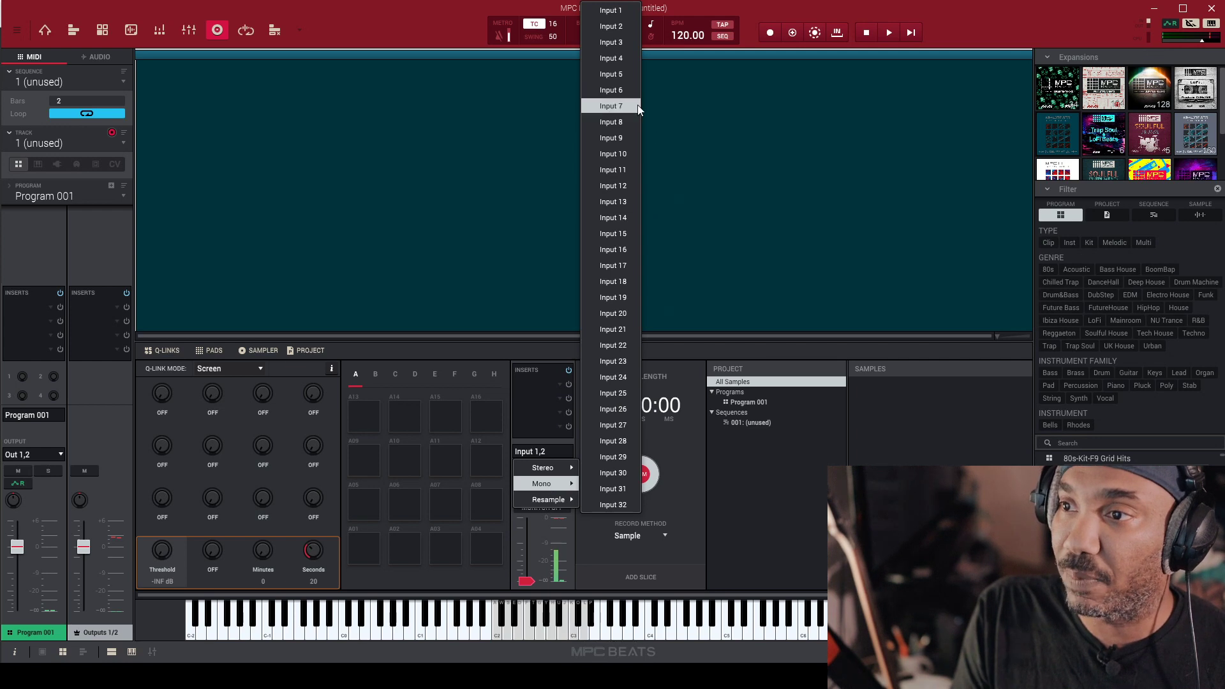
{"action": "left_click", "coordinate": [612, 10]}
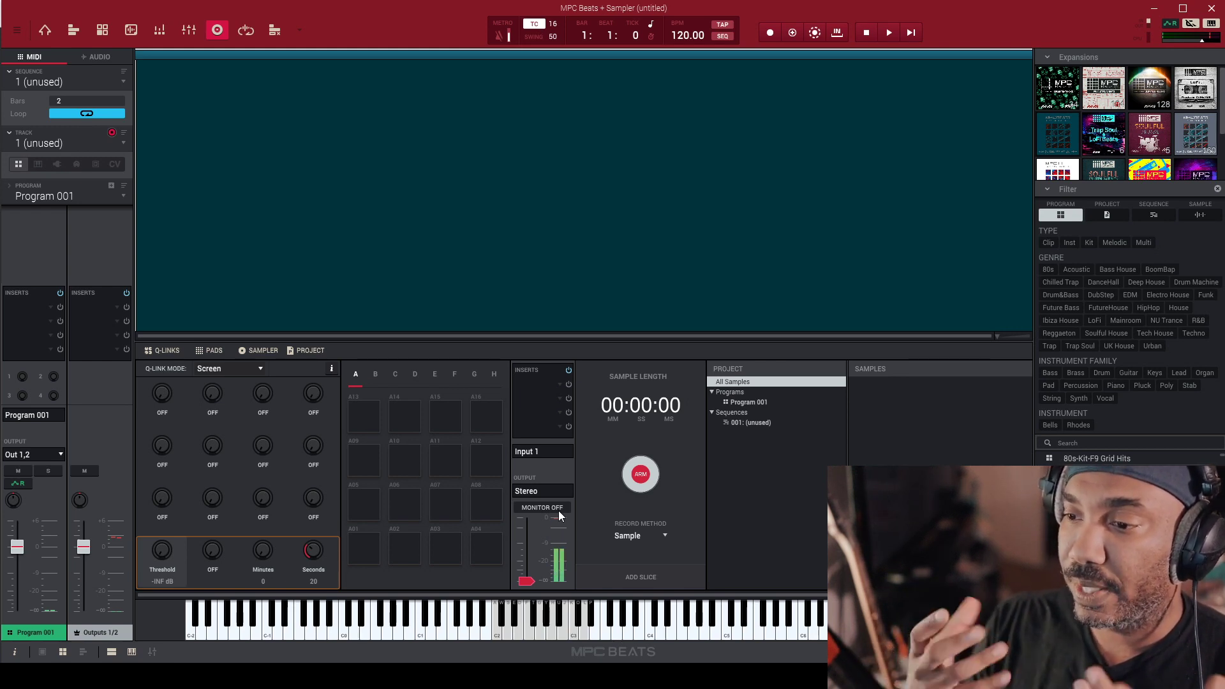
{"action": "left_click", "coordinate": [552, 451]}
{"action": "mouse_move", "coordinate": [555, 468]}
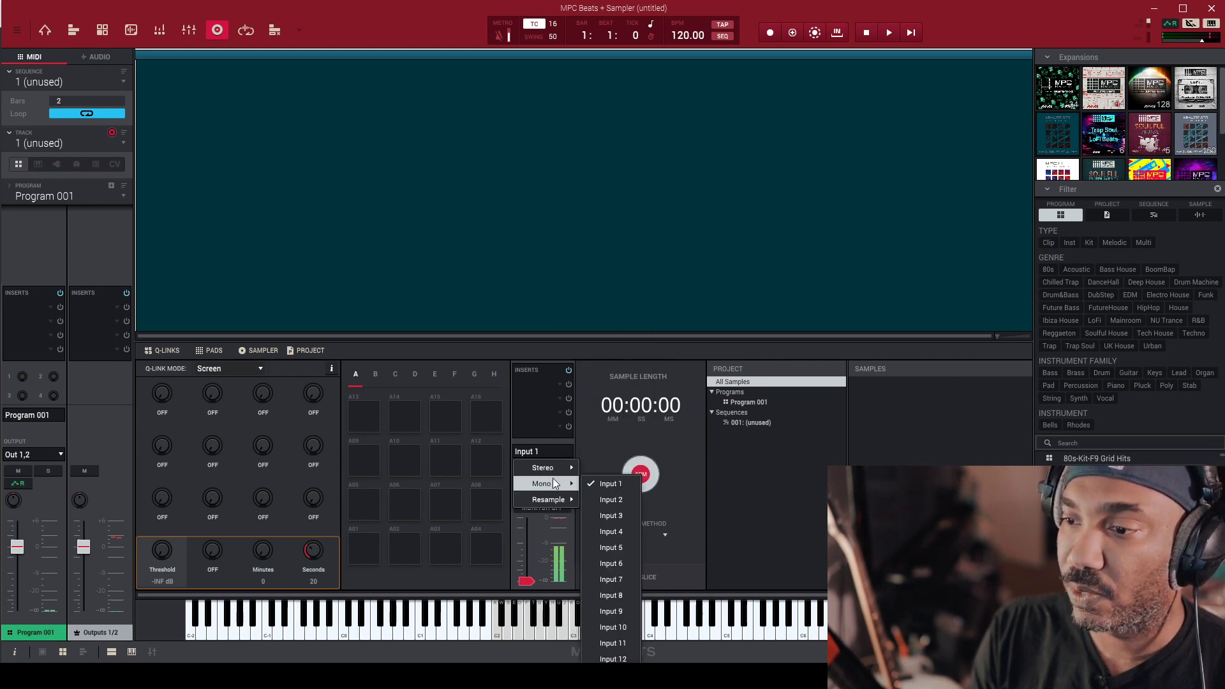
{"action": "left_click", "coordinate": [603, 485]}
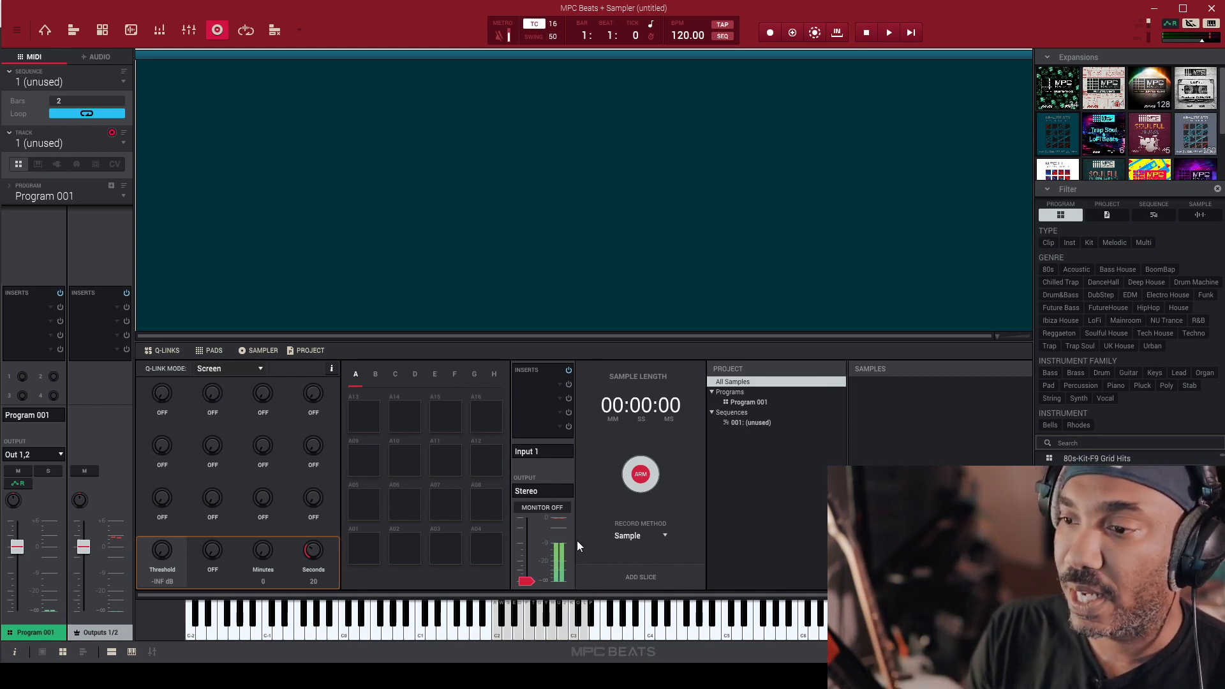
{"action": "left_click", "coordinate": [540, 383]}
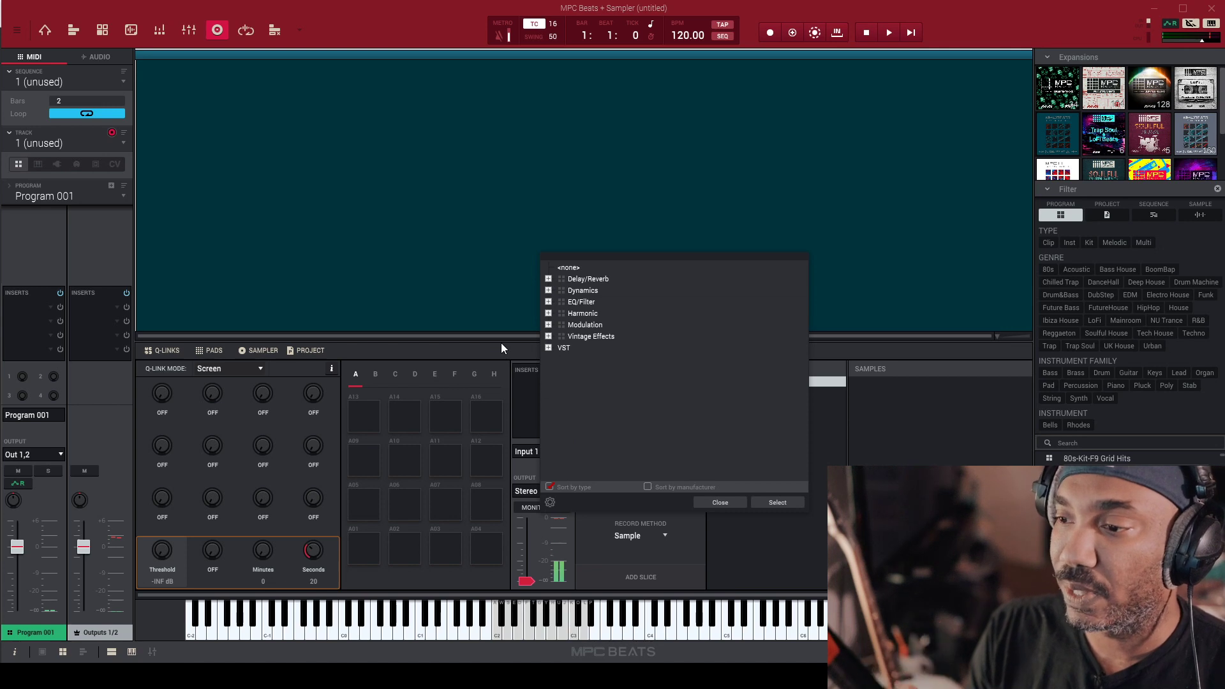
{"action": "left_click", "coordinate": [719, 503]}
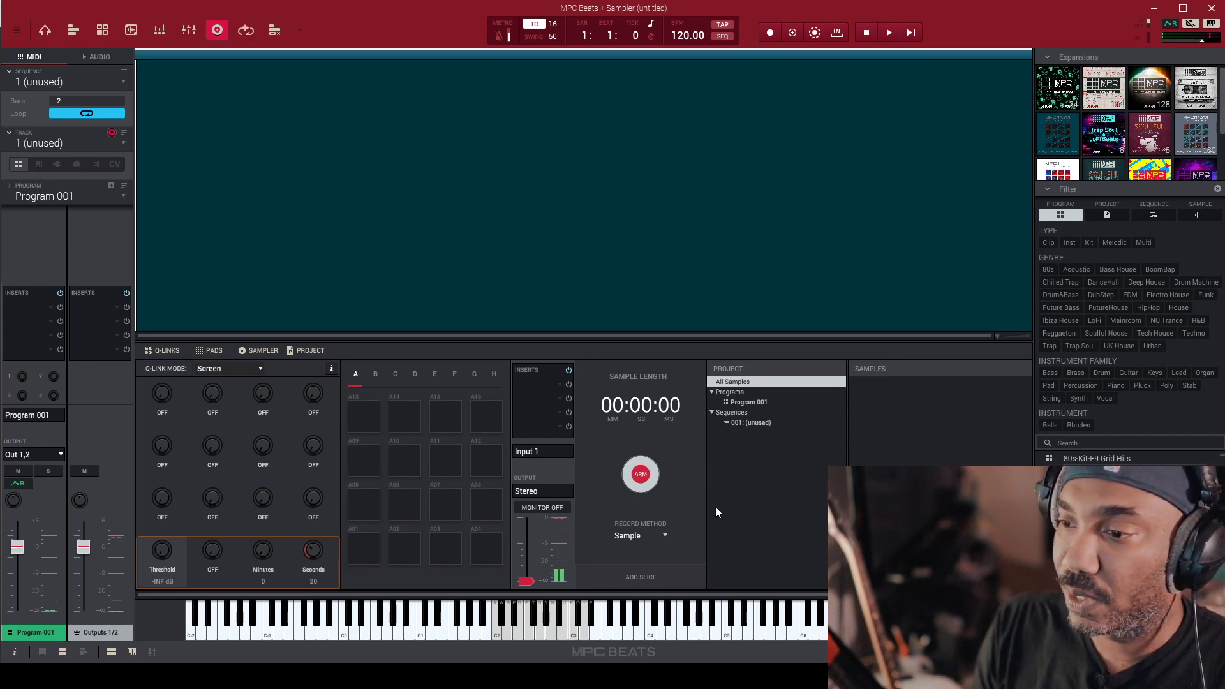
{"action": "left_click_drag", "start_coordinate": [528, 581], "coordinate": [531, 554]}
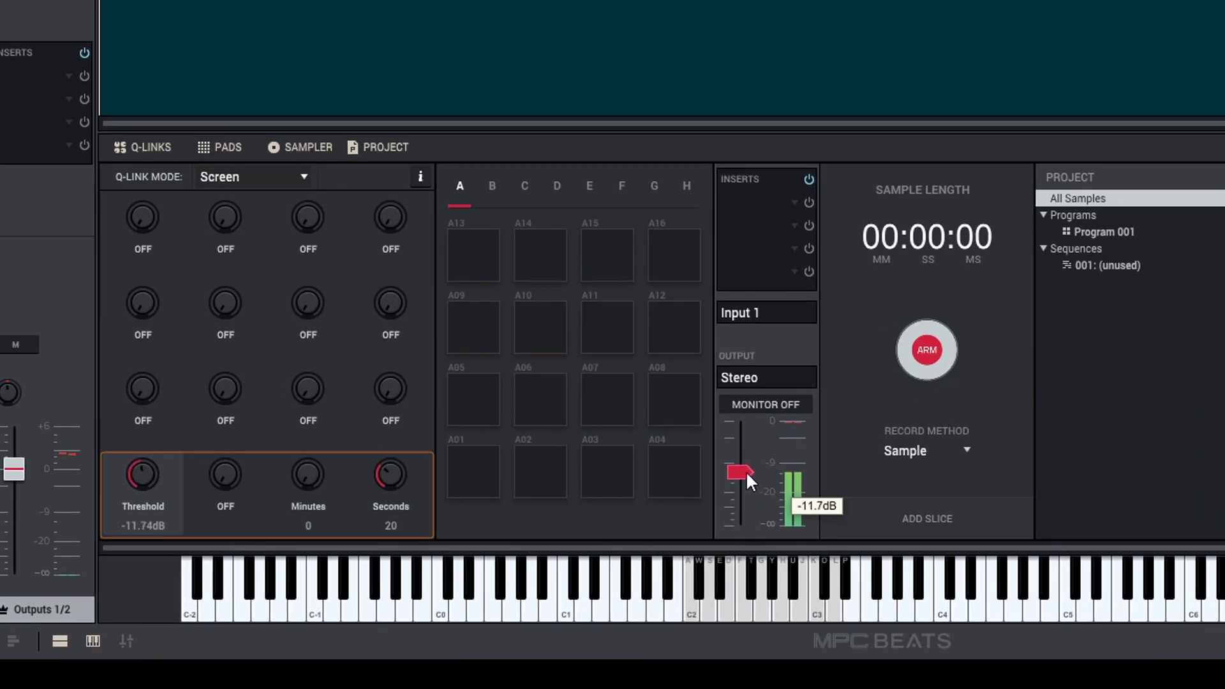
- Raise the threshold to -6.82 dB, record a test take, play it back and discard it
{"action": "left_click_drag", "start_coordinate": [747, 475], "coordinate": [748, 450]}
{"action": "left_click", "coordinate": [941, 351]}
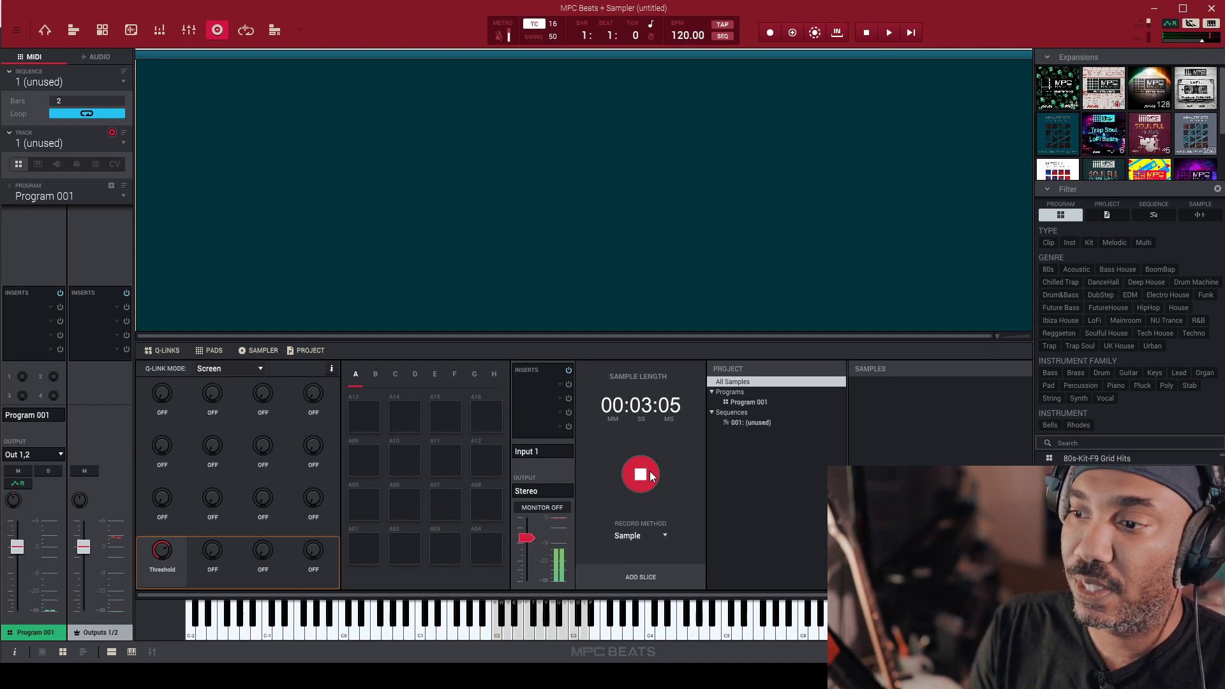
{"action": "left_click", "coordinate": [734, 437]}
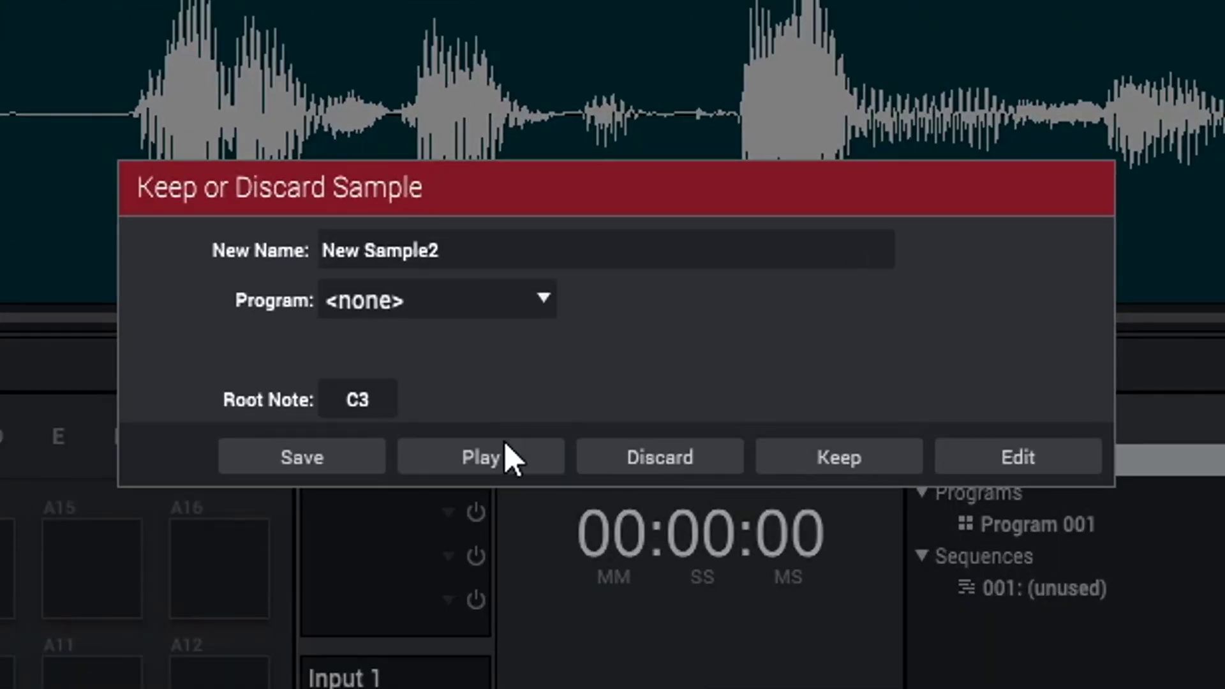
{"action": "left_click", "coordinate": [505, 447]}
{"action": "left_click", "coordinate": [670, 458]}
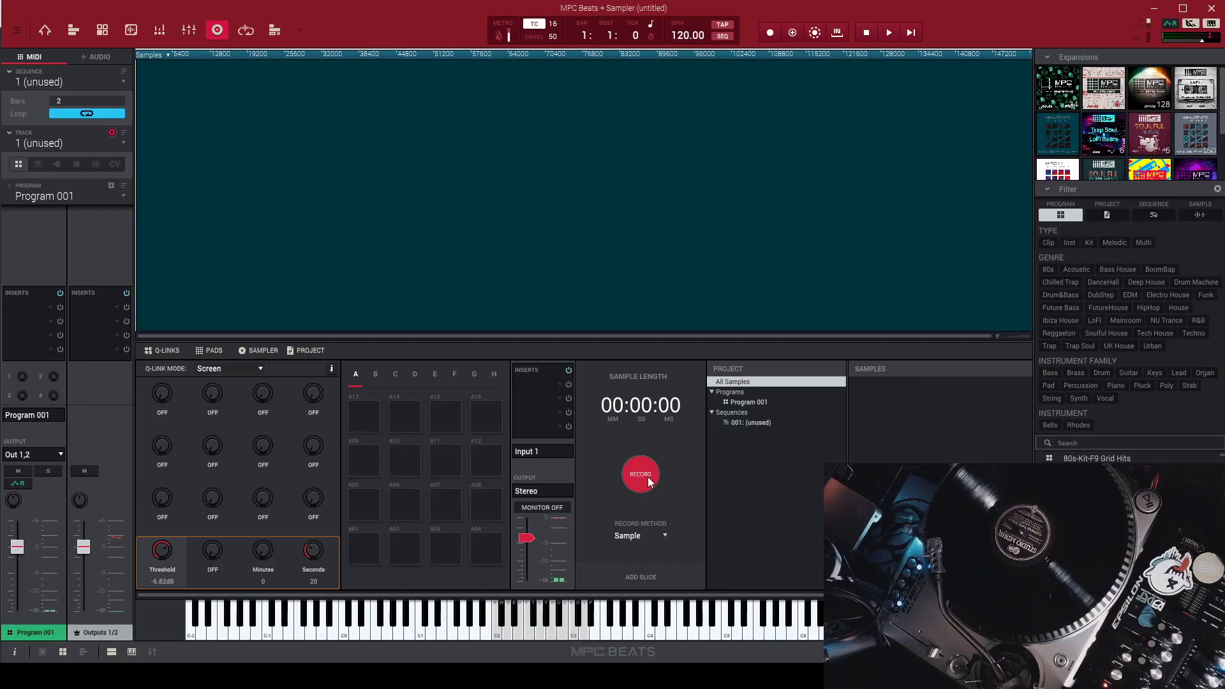
- Record the vinyl passage, then select the default sample name for replacement
{"action": "left_click", "coordinate": [648, 480]}
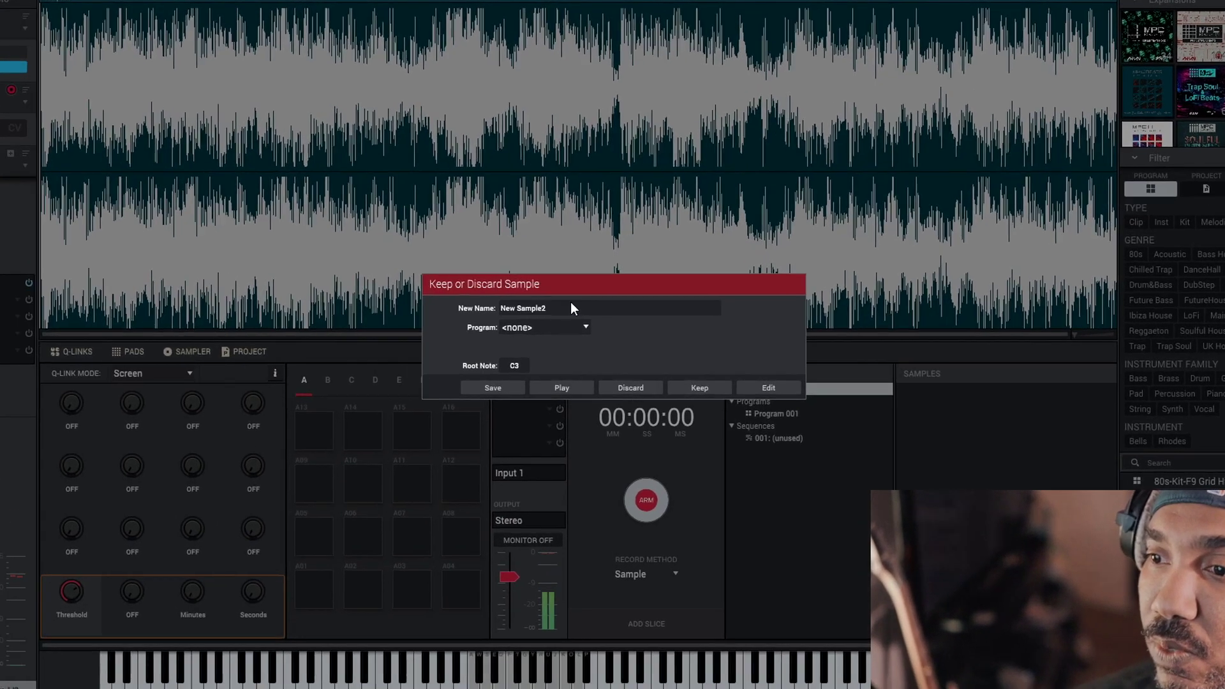
{"action": "left_click", "coordinate": [580, 313]}
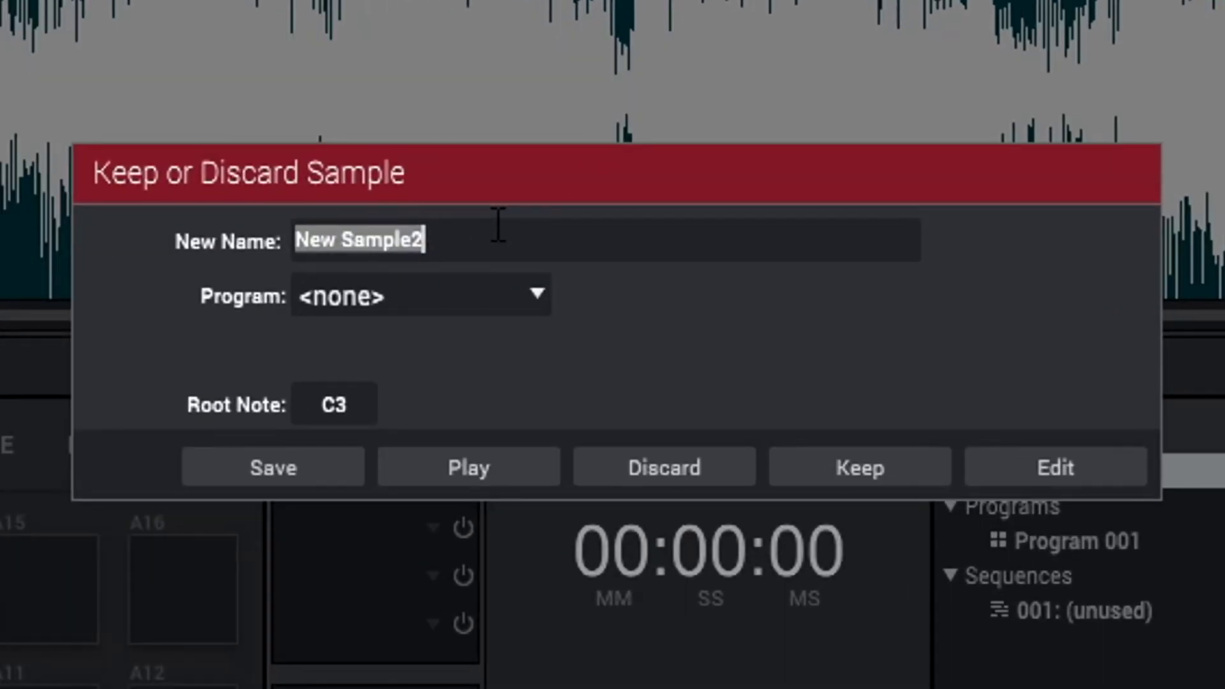
- Keep the take as sample 'cuphead ost' with Program left at <none>
{"action": "type", "text": "cu"}
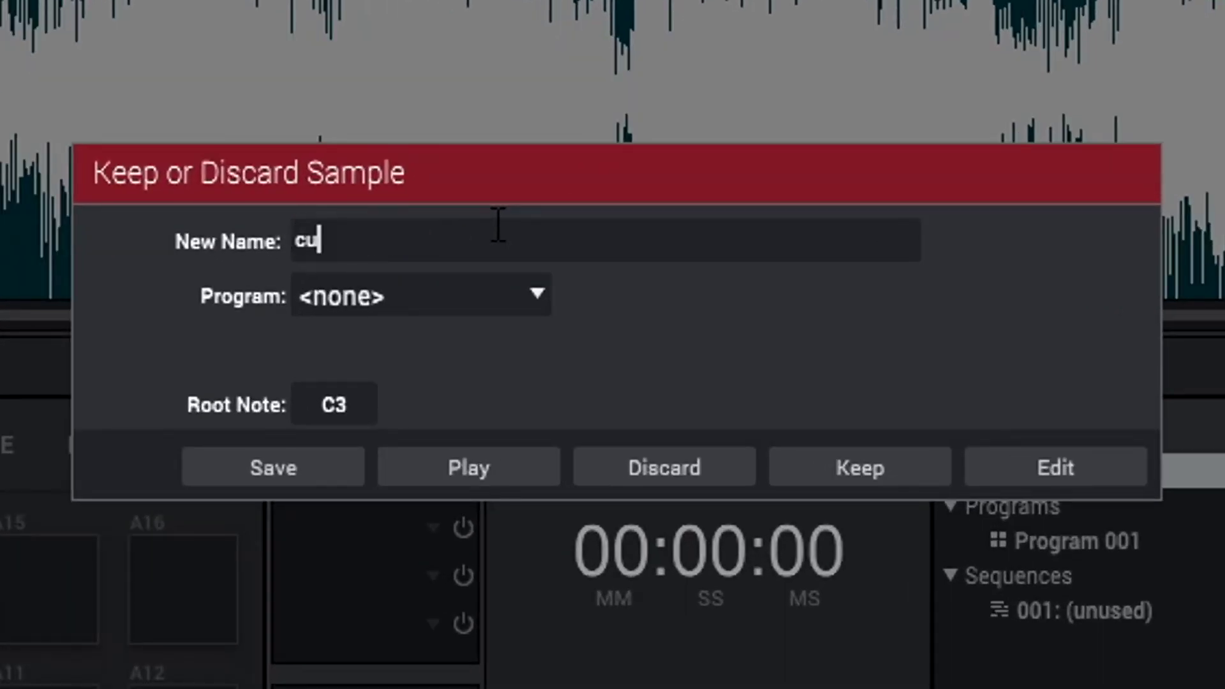
{"action": "type", "text": "phead ost"}
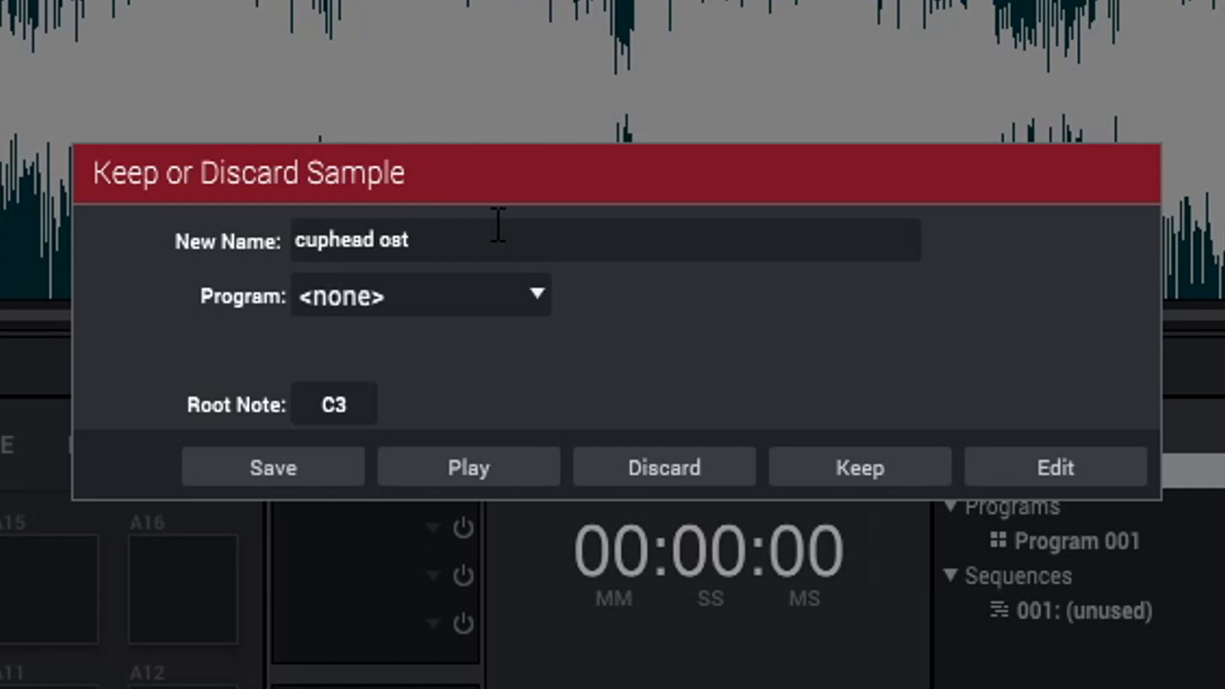
{"action": "left_click", "coordinate": [532, 306]}
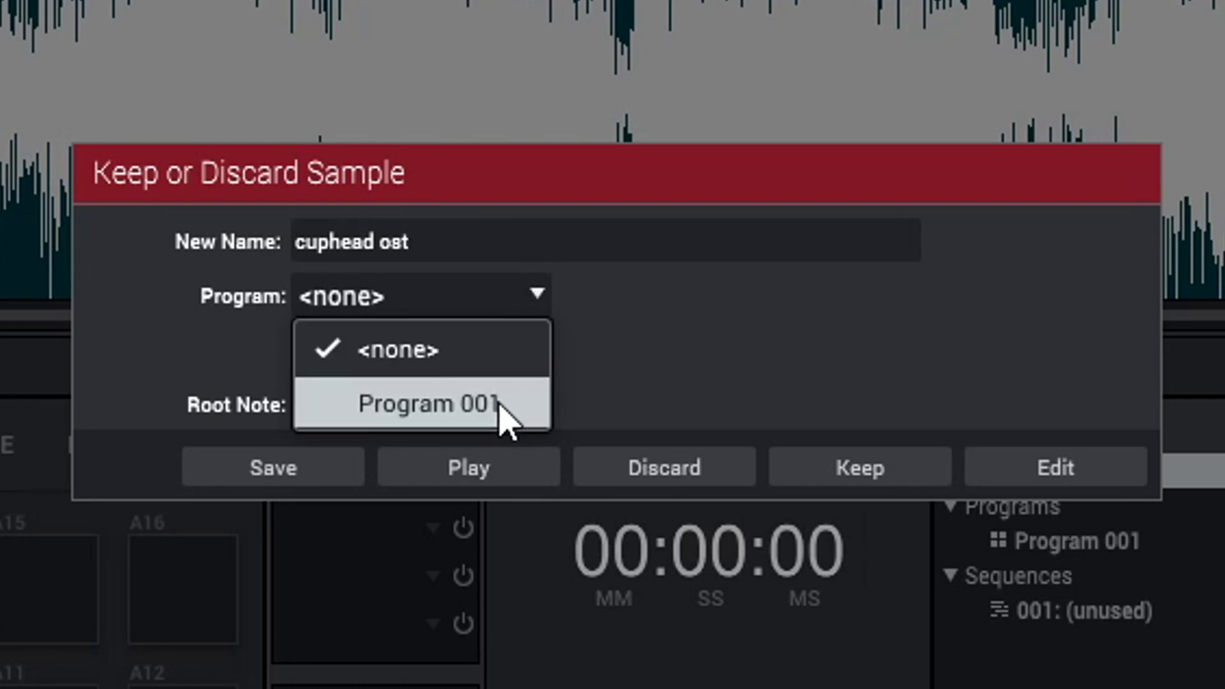
{"action": "left_click", "coordinate": [689, 333]}
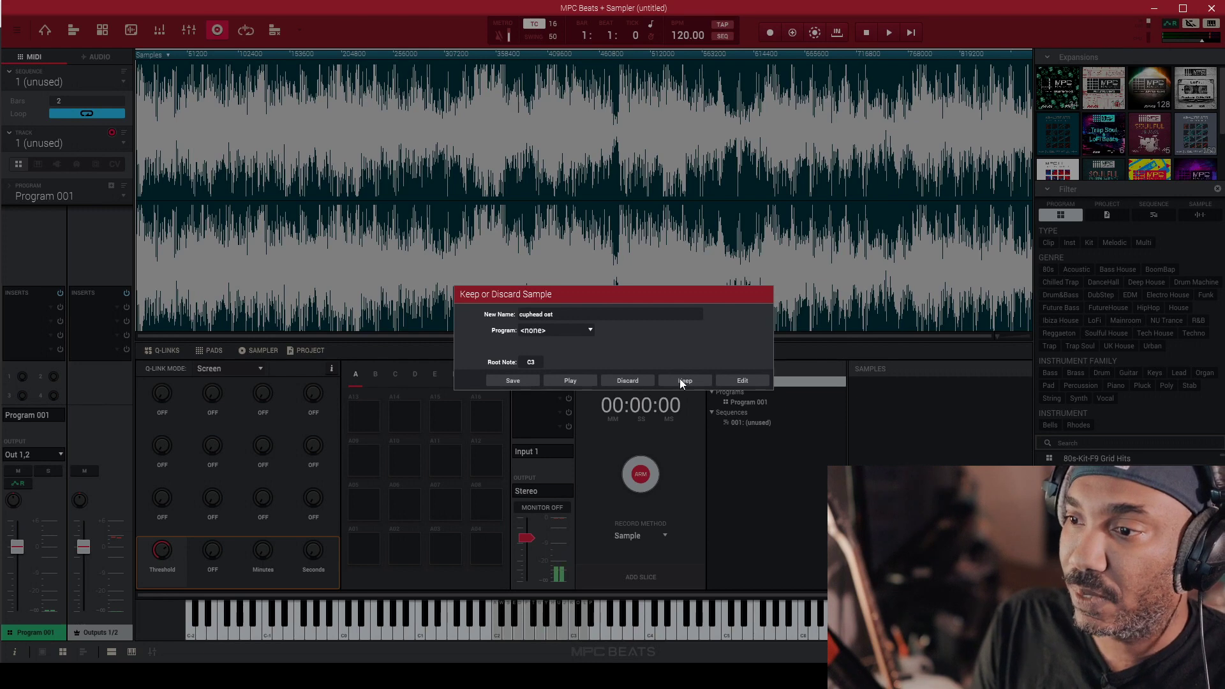
{"action": "left_click", "coordinate": [681, 380]}
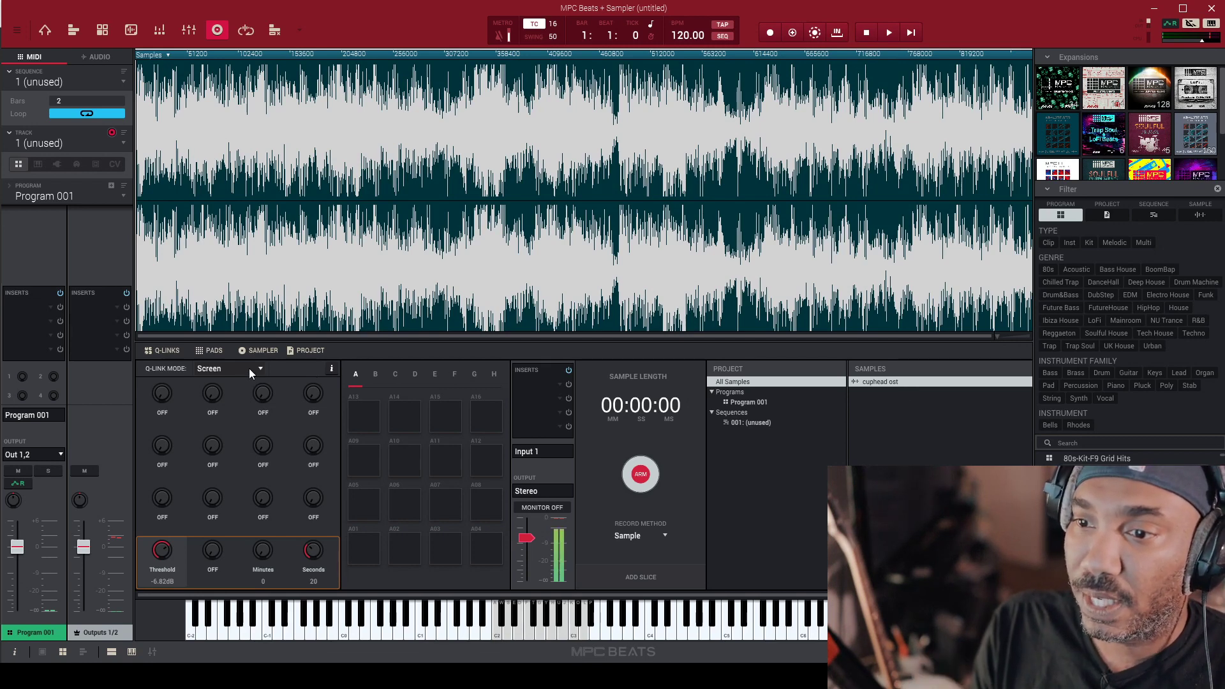
{"action": "left_click", "coordinate": [131, 30]}
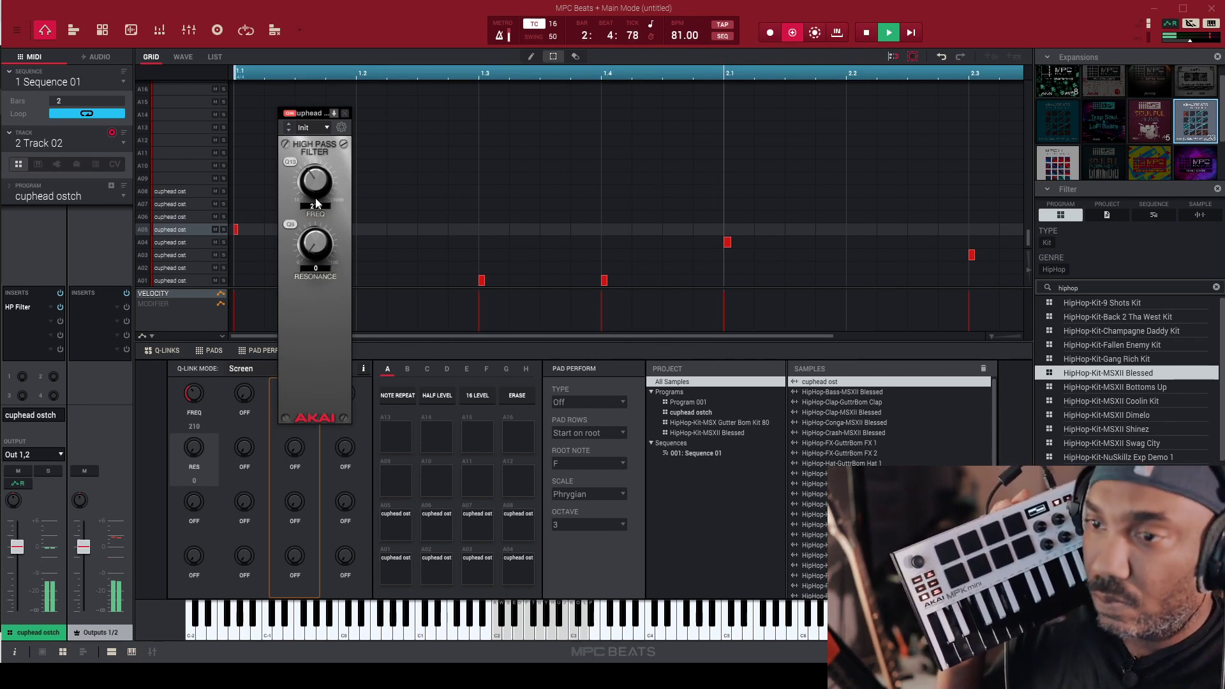
- Stop playback of the high-pass-filtered chop sequence
{"action": "key", "text": "space"}
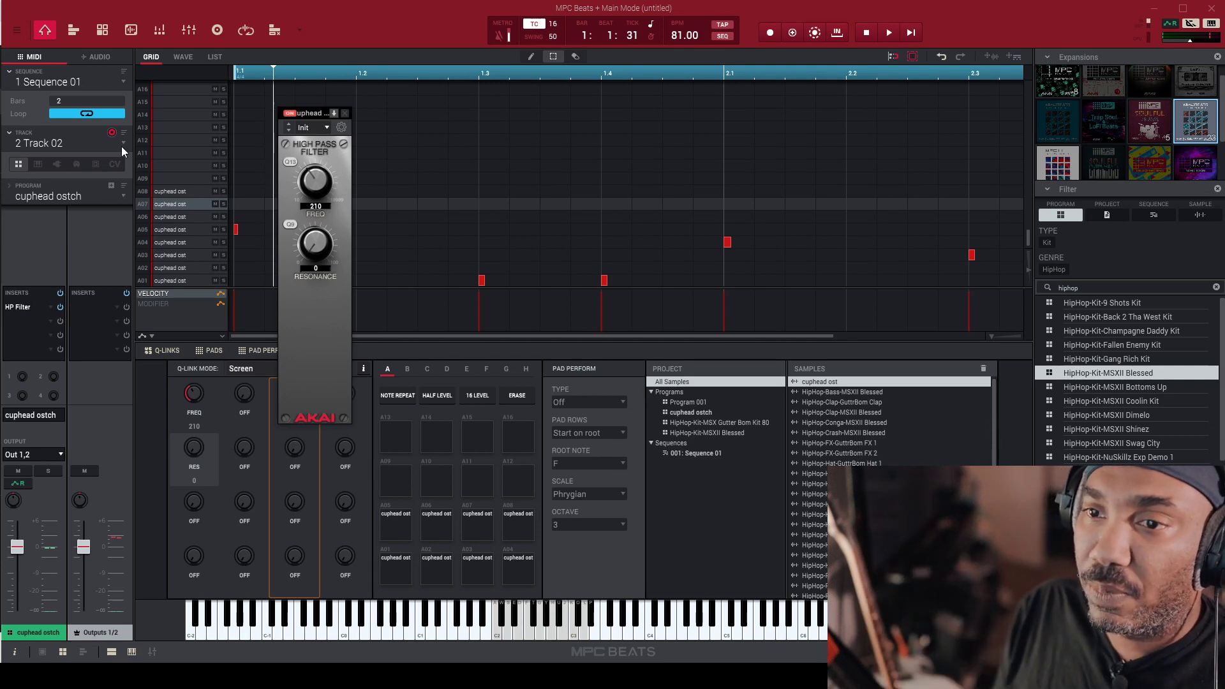
- Select the unused track 3 and rename it 'shaker'
{"action": "left_click", "coordinate": [122, 146]}
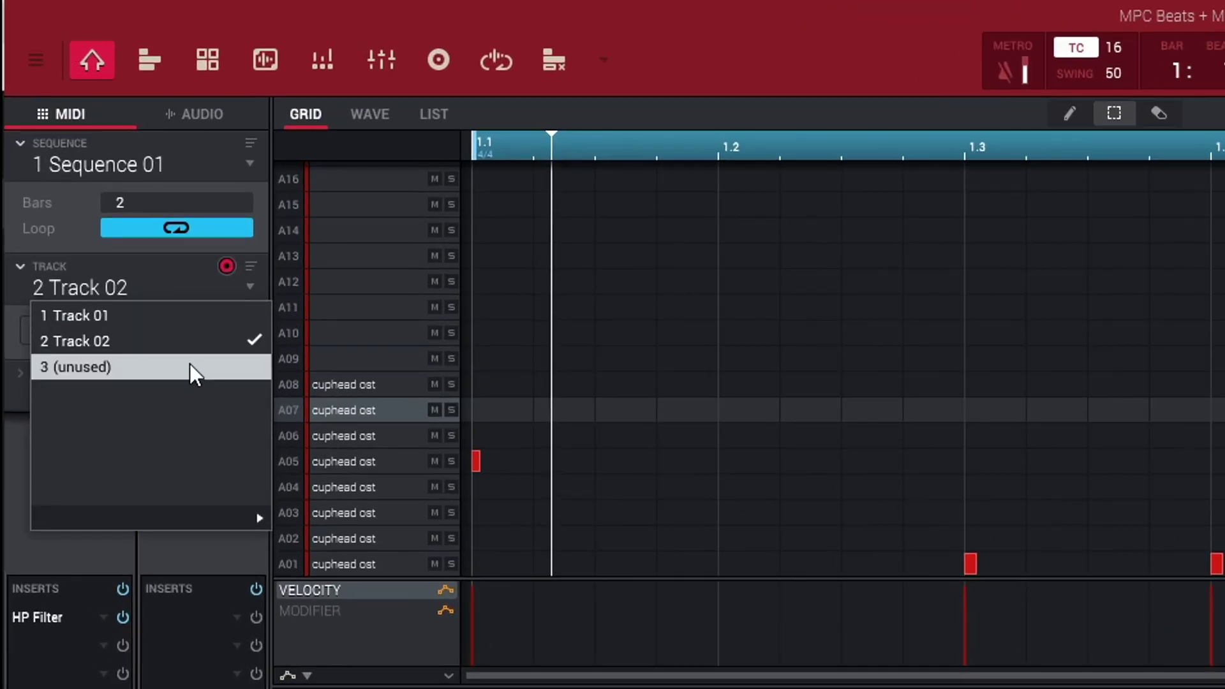
{"action": "left_click", "coordinate": [189, 367]}
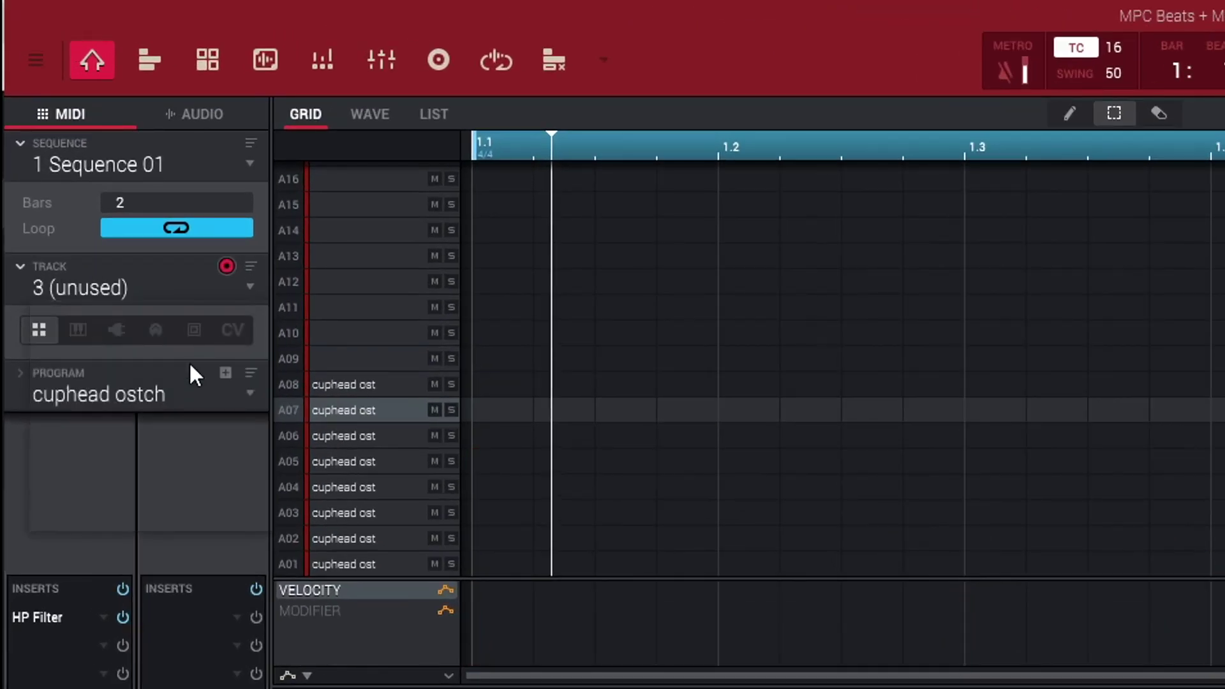
{"action": "double_click", "coordinate": [120, 293]}
{"action": "type", "text": "shaker"}
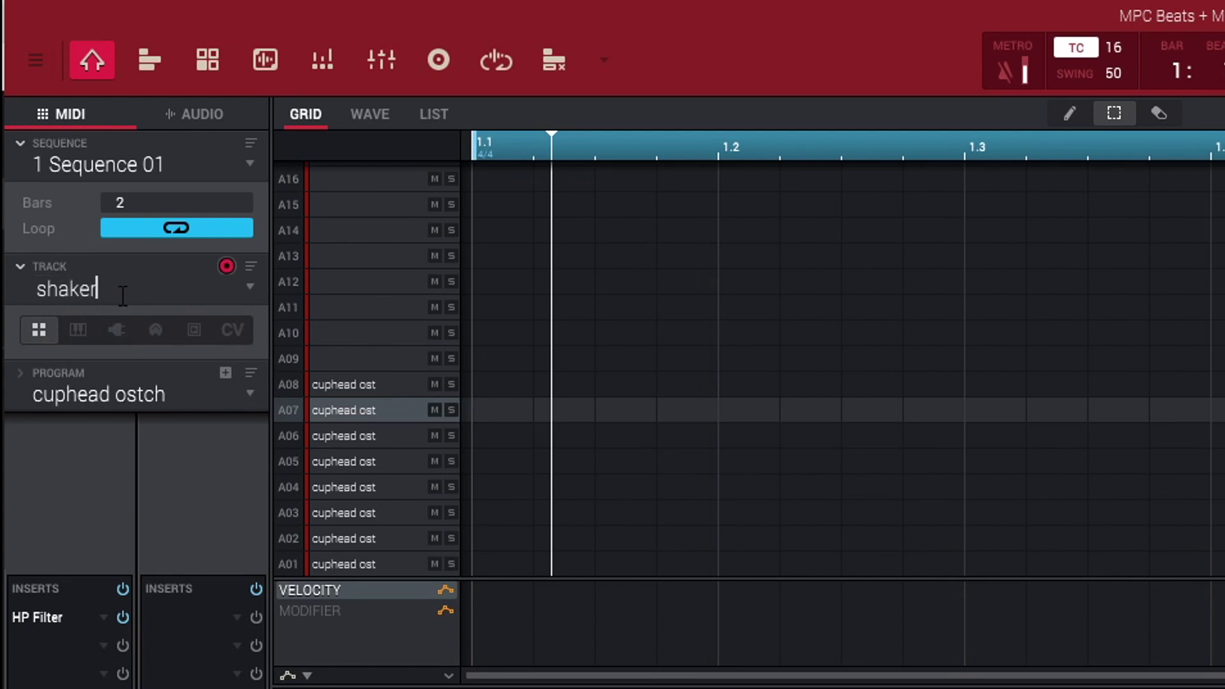
{"action": "key", "text": "Return"}
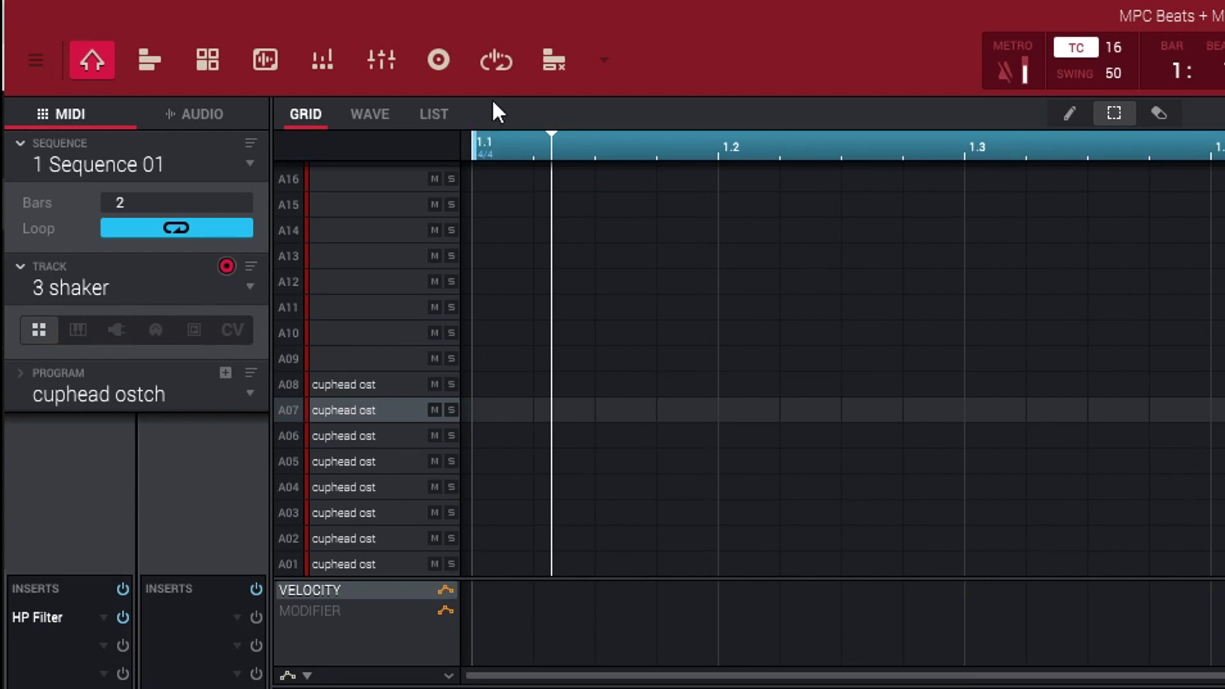
- In Looper mode, add a new empty program named 'extra' for the track
{"action": "left_click", "coordinate": [496, 60]}
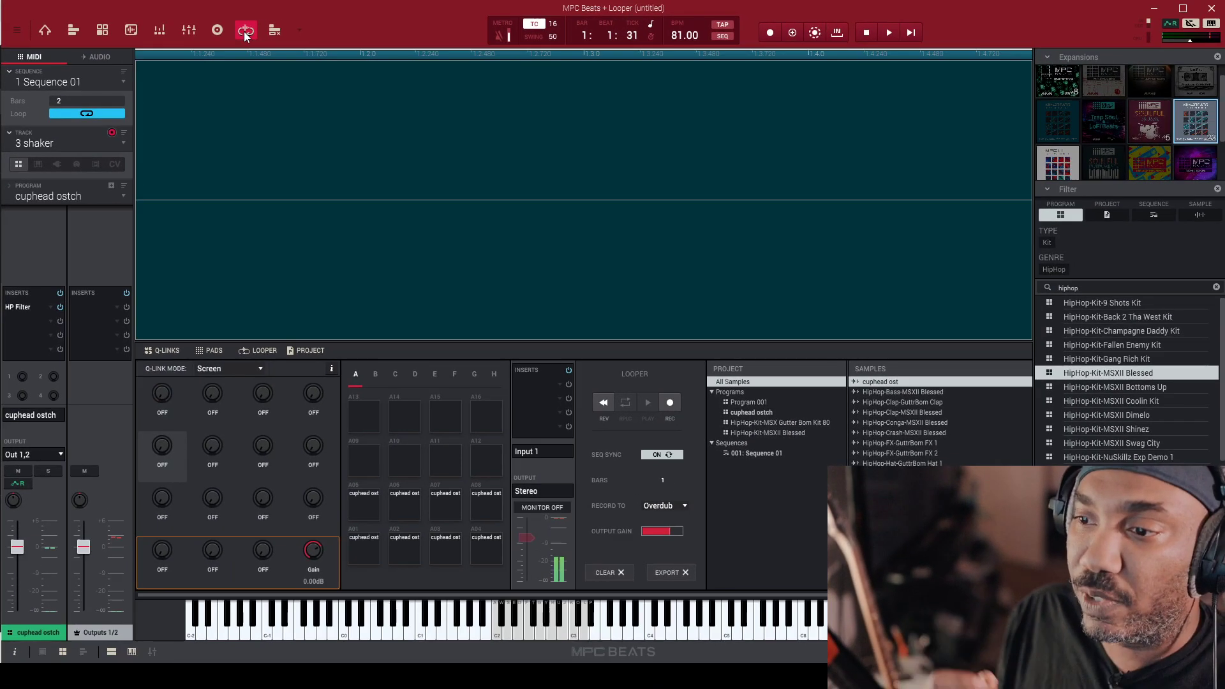
{"action": "left_click", "coordinate": [706, 426]}
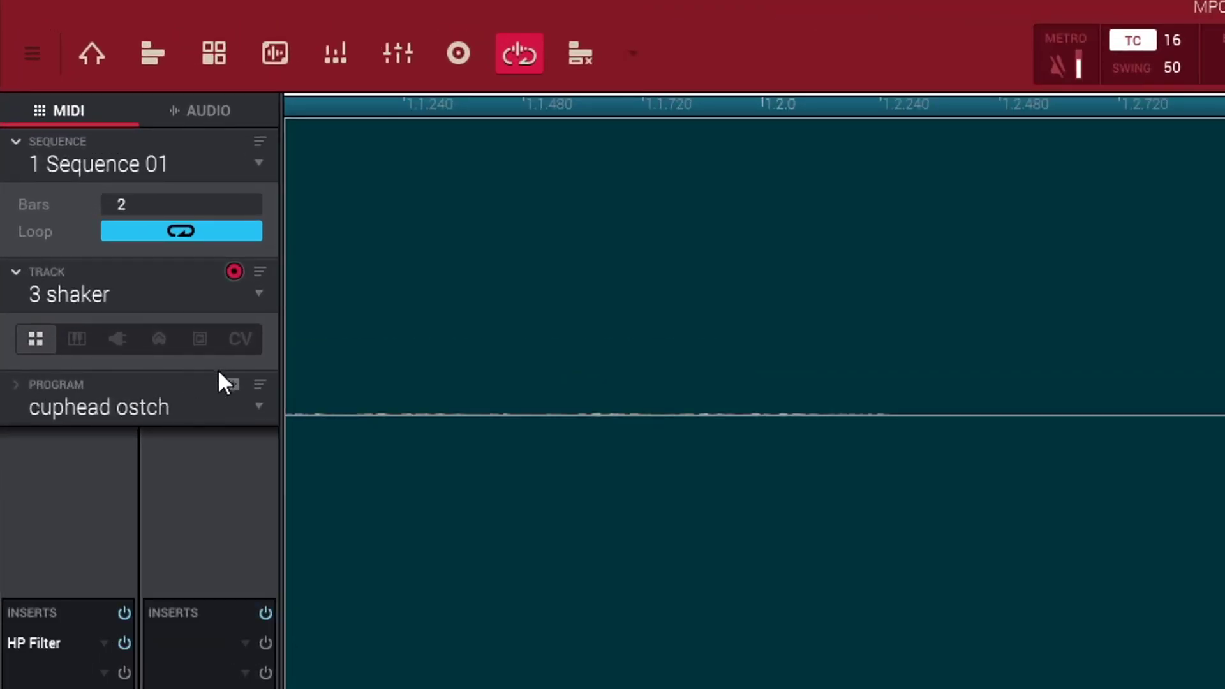
{"action": "left_click", "coordinate": [231, 383]}
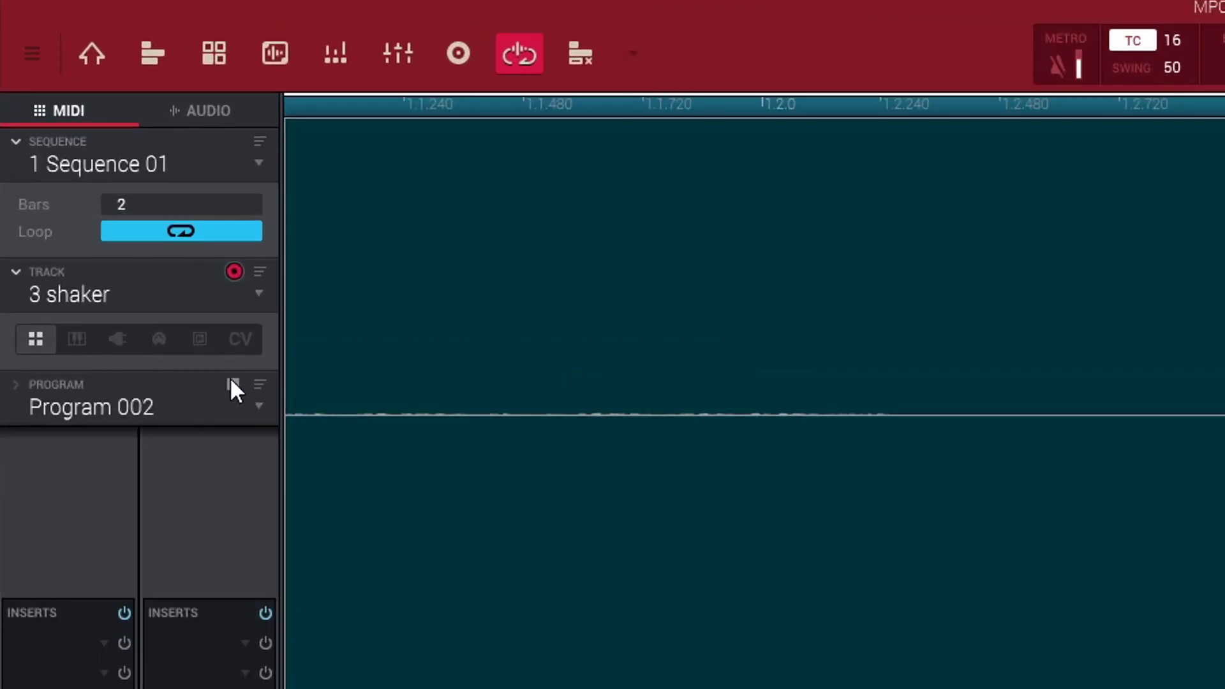
{"action": "double_click", "coordinate": [119, 409]}
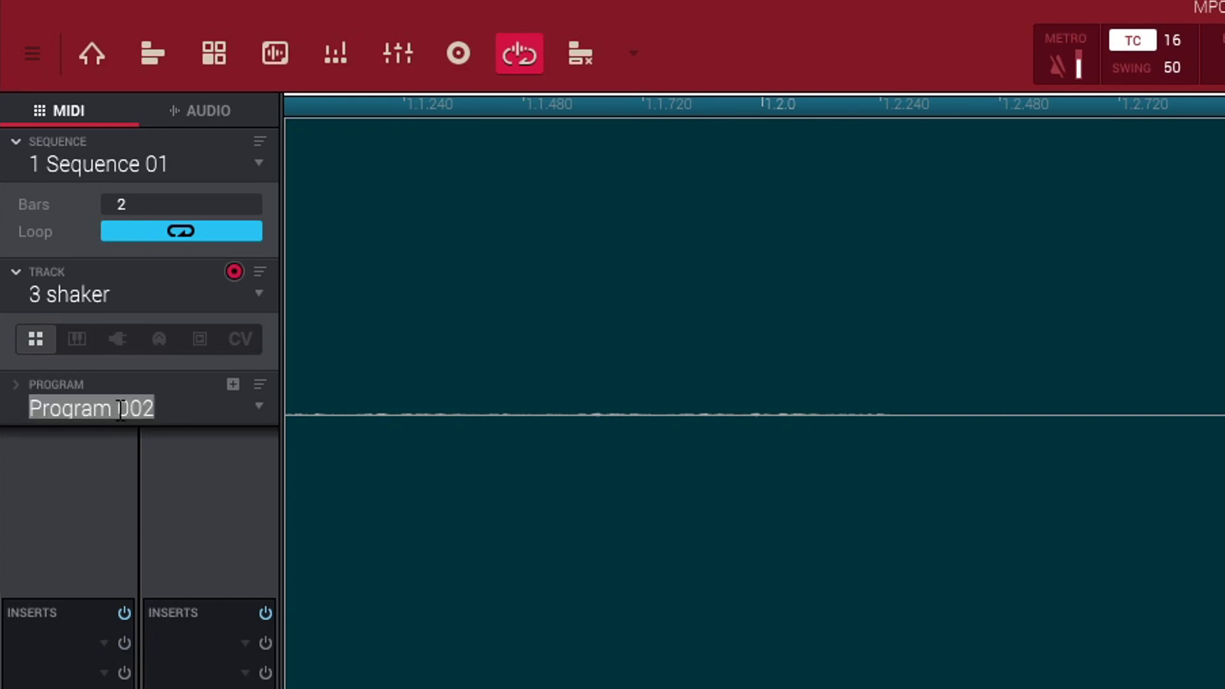
{"action": "type", "text": "extra"}
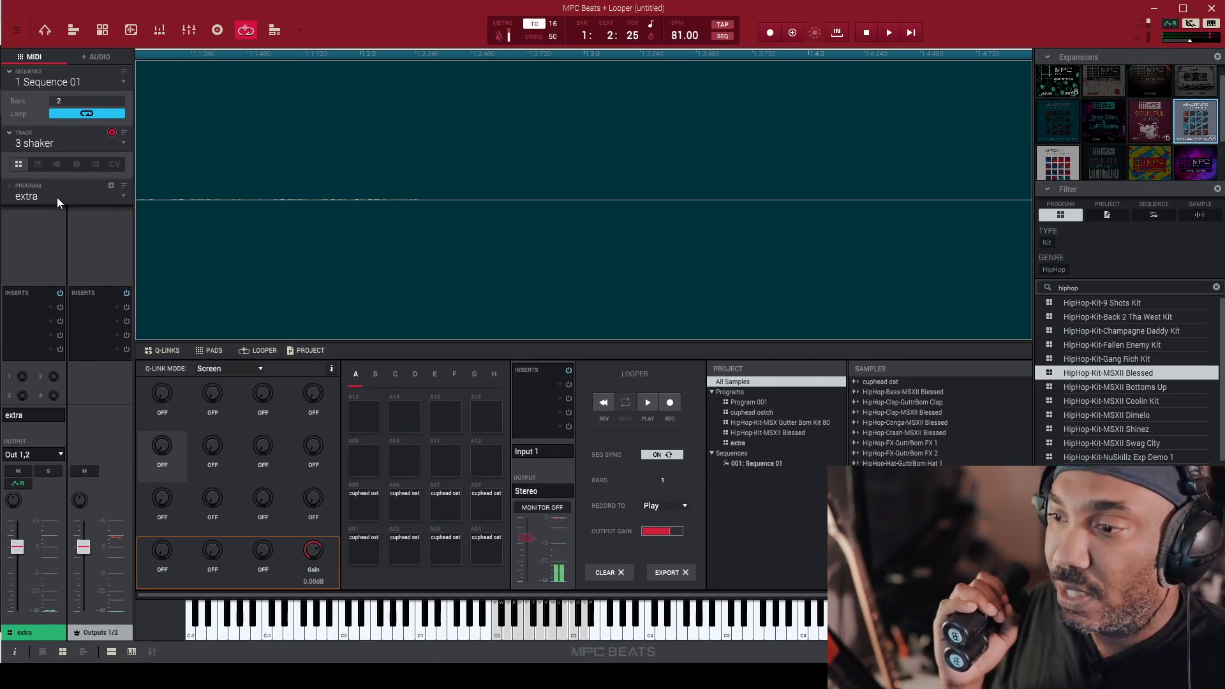
{"action": "left_click", "coordinate": [675, 396]}
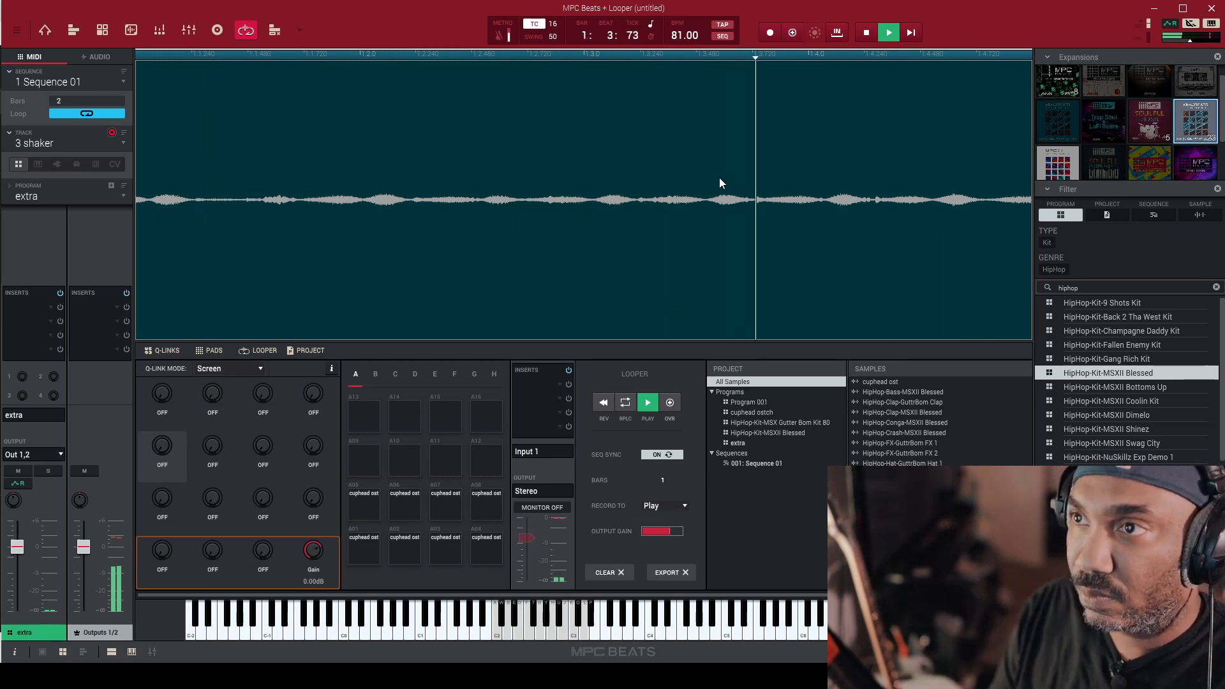
- Stop playback of the shaker loop and bring up Export Loop as Sample
{"action": "key", "text": "space"}
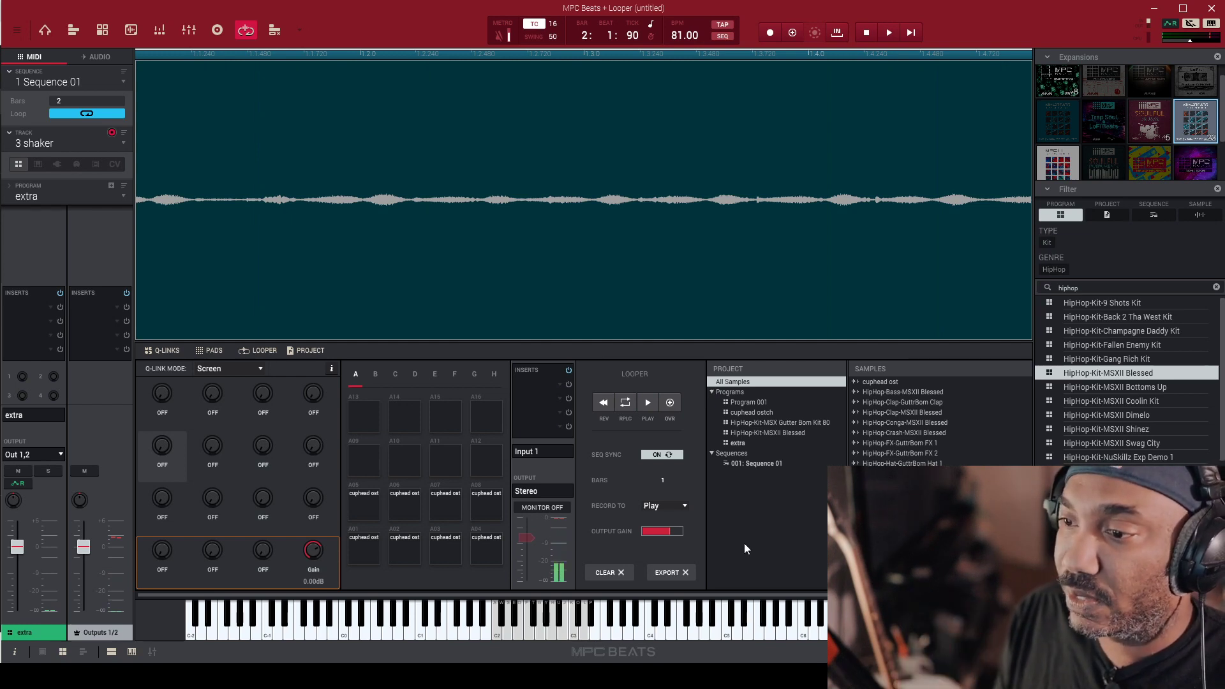
{"action": "left_click", "coordinate": [663, 577]}
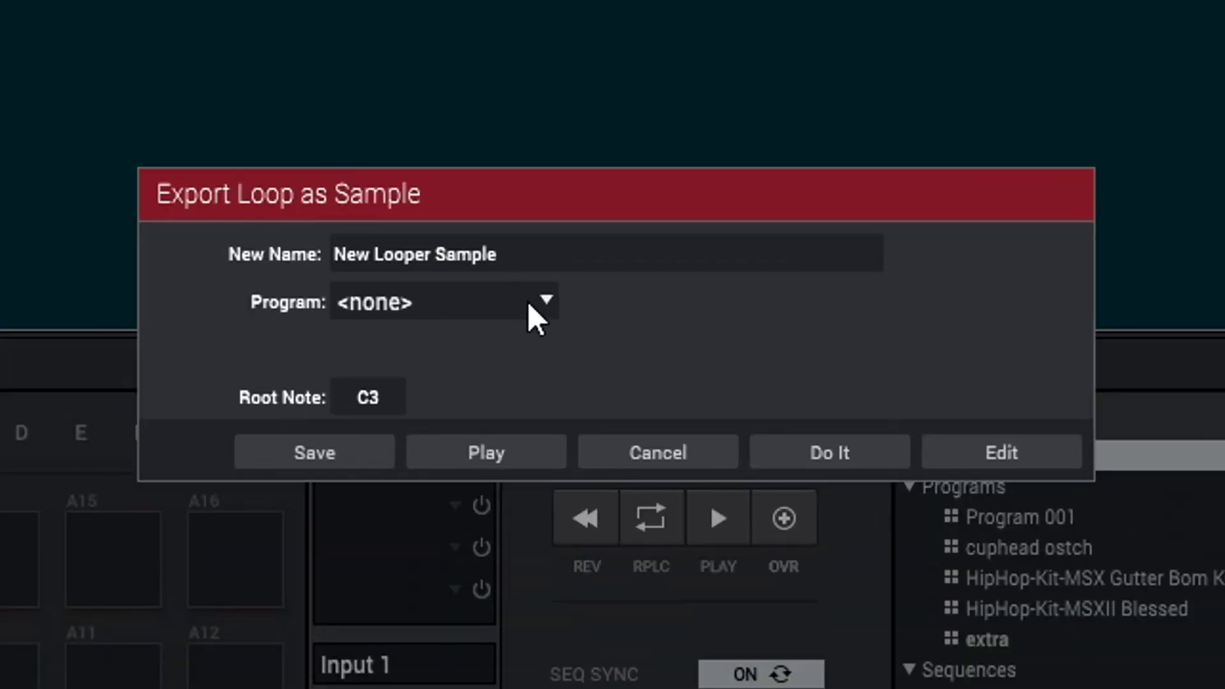
- Export the shaker loop into the 'extra' program, then clear the looper
{"action": "left_click", "coordinate": [582, 333]}
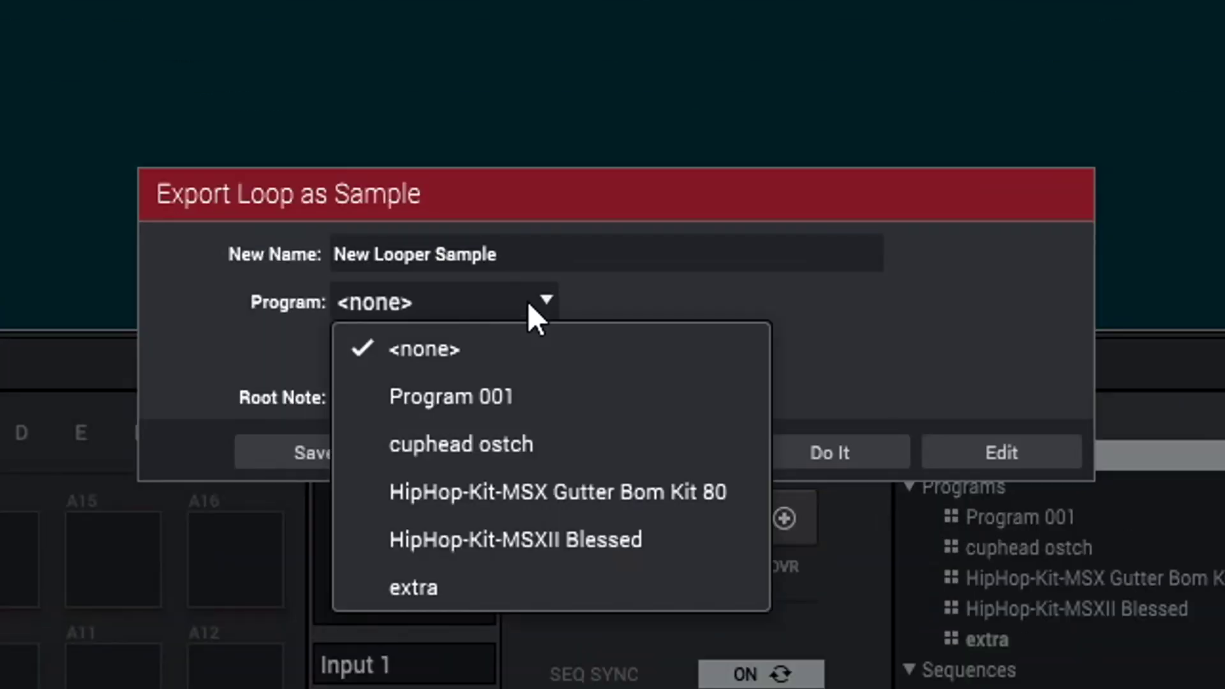
{"action": "left_click", "coordinate": [470, 581]}
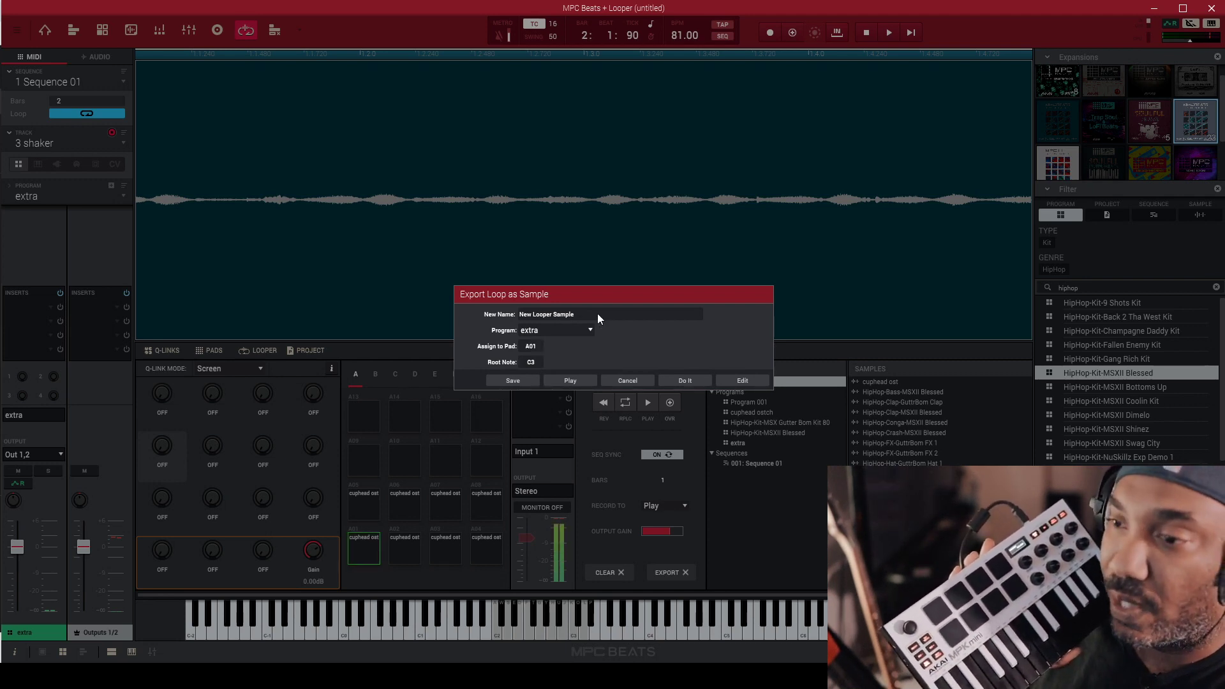
{"action": "left_click", "coordinate": [686, 381]}
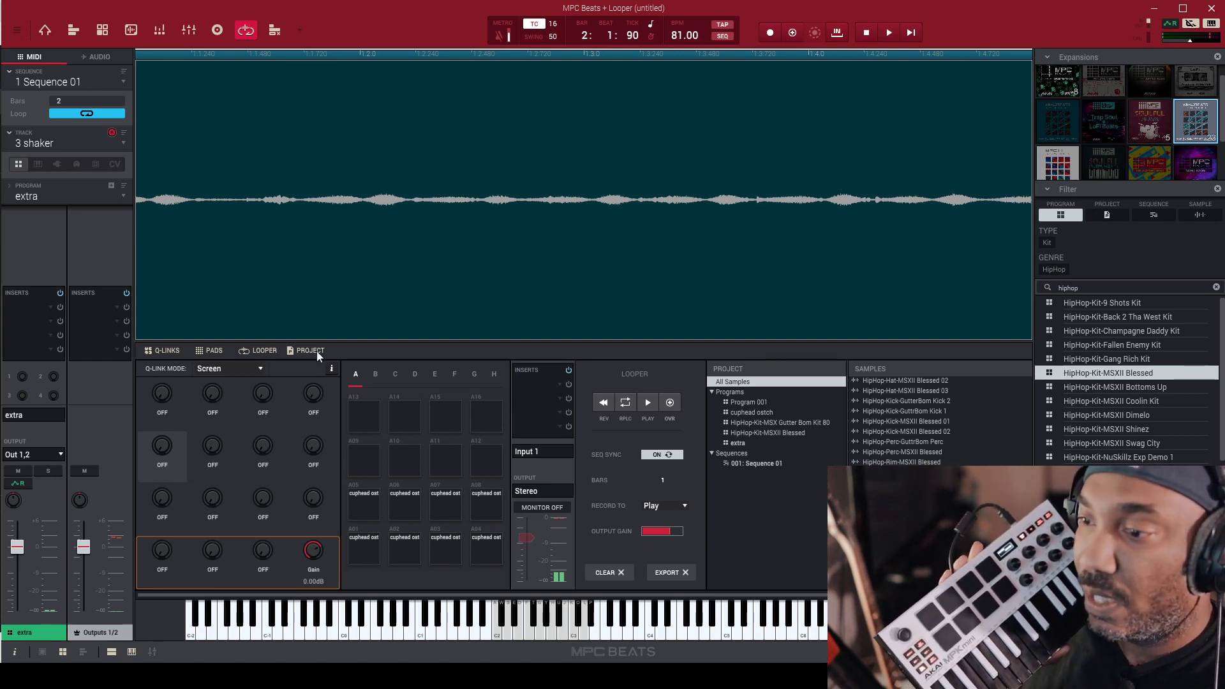
{"action": "left_click", "coordinate": [610, 573]}
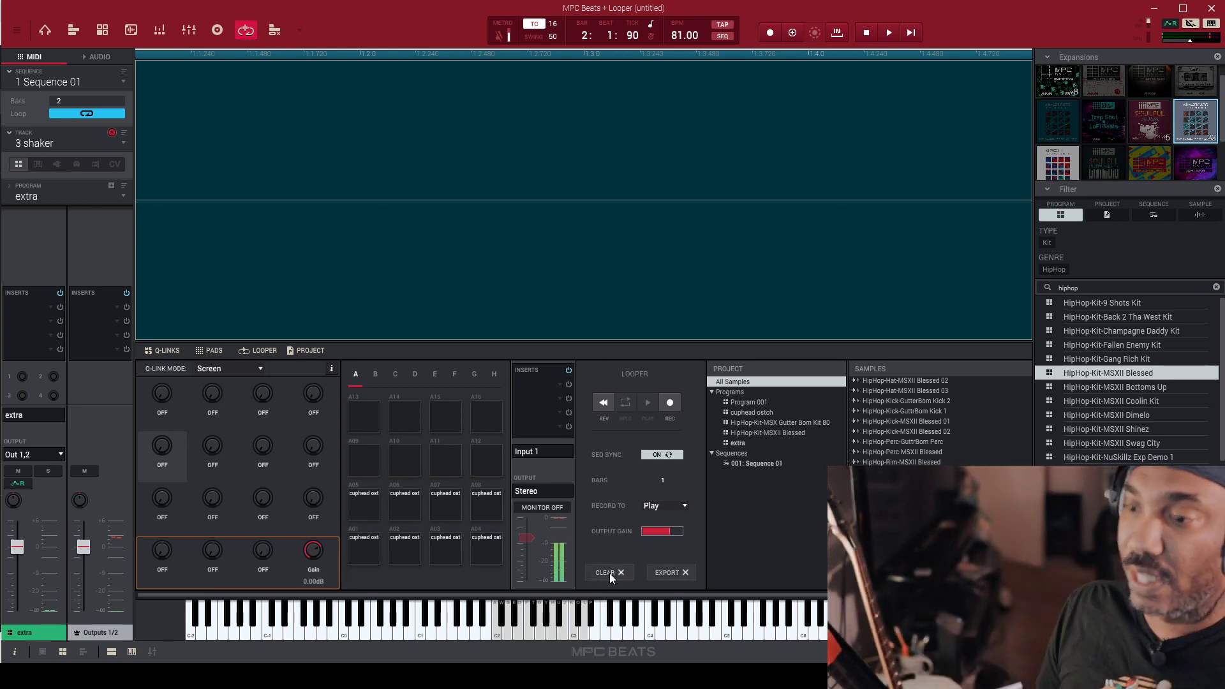
- Record a clap loop, export it as 'clap' into 'extra', and set the looper to 4 bars
{"action": "left_click", "coordinate": [668, 407]}
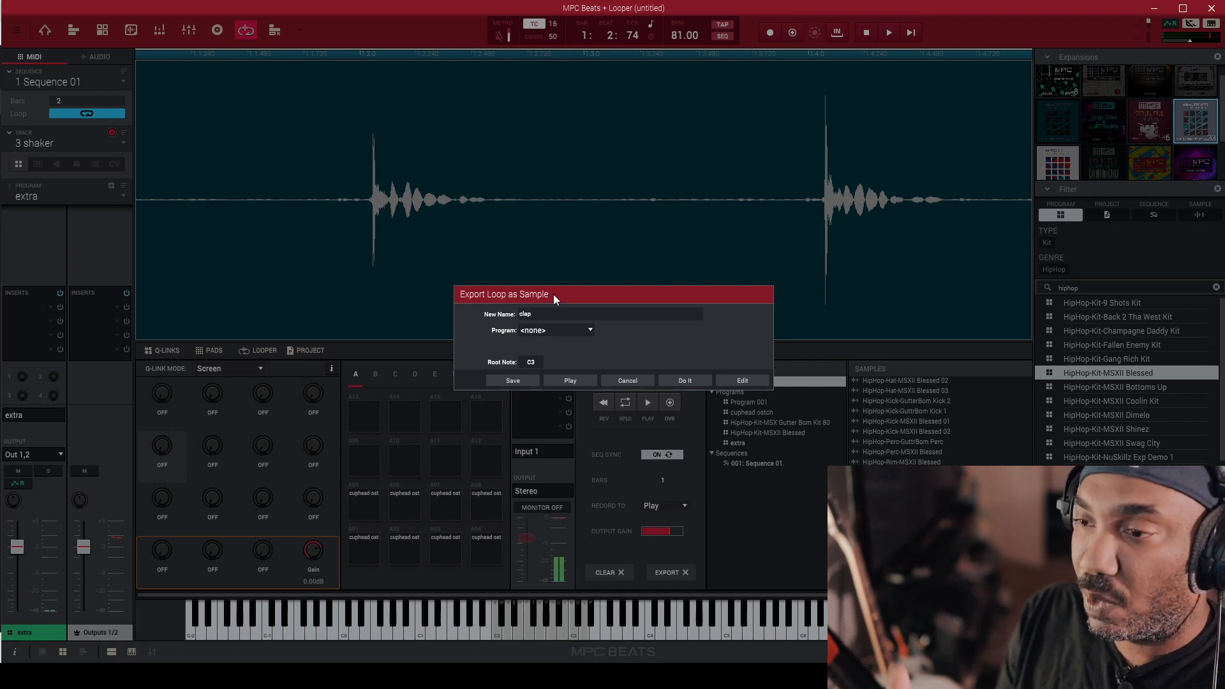
{"action": "left_click", "coordinate": [584, 331]}
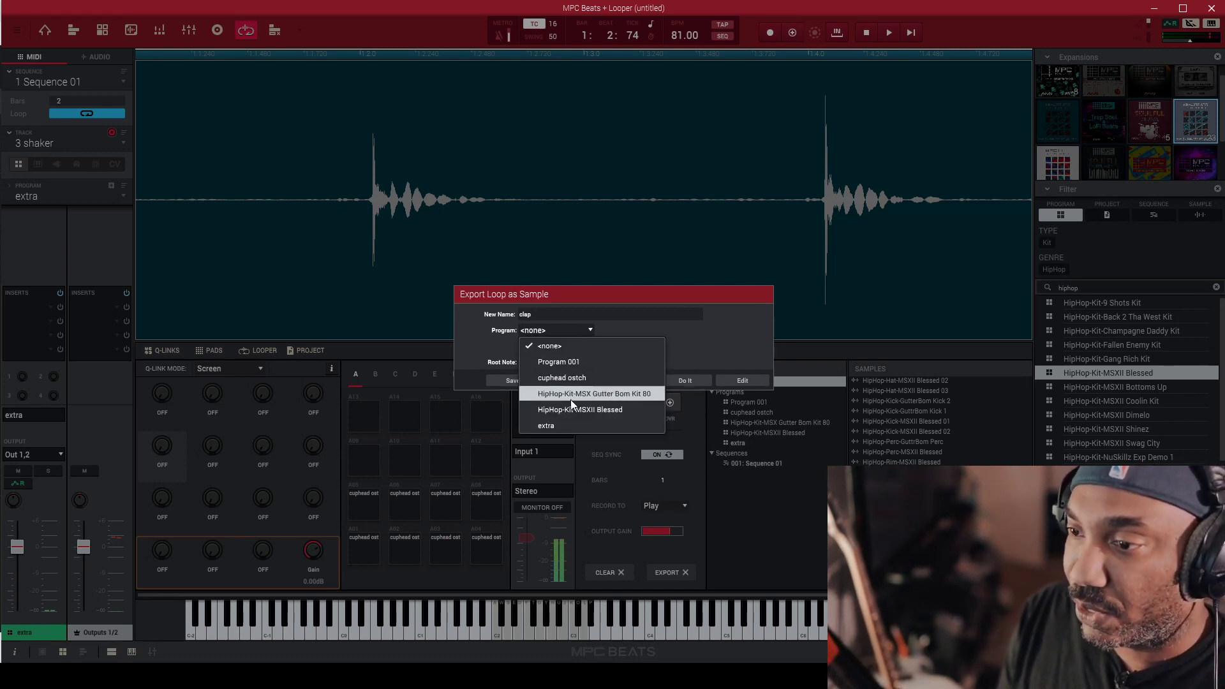
{"action": "left_click", "coordinate": [569, 425]}
{"action": "left_click", "coordinate": [685, 380]}
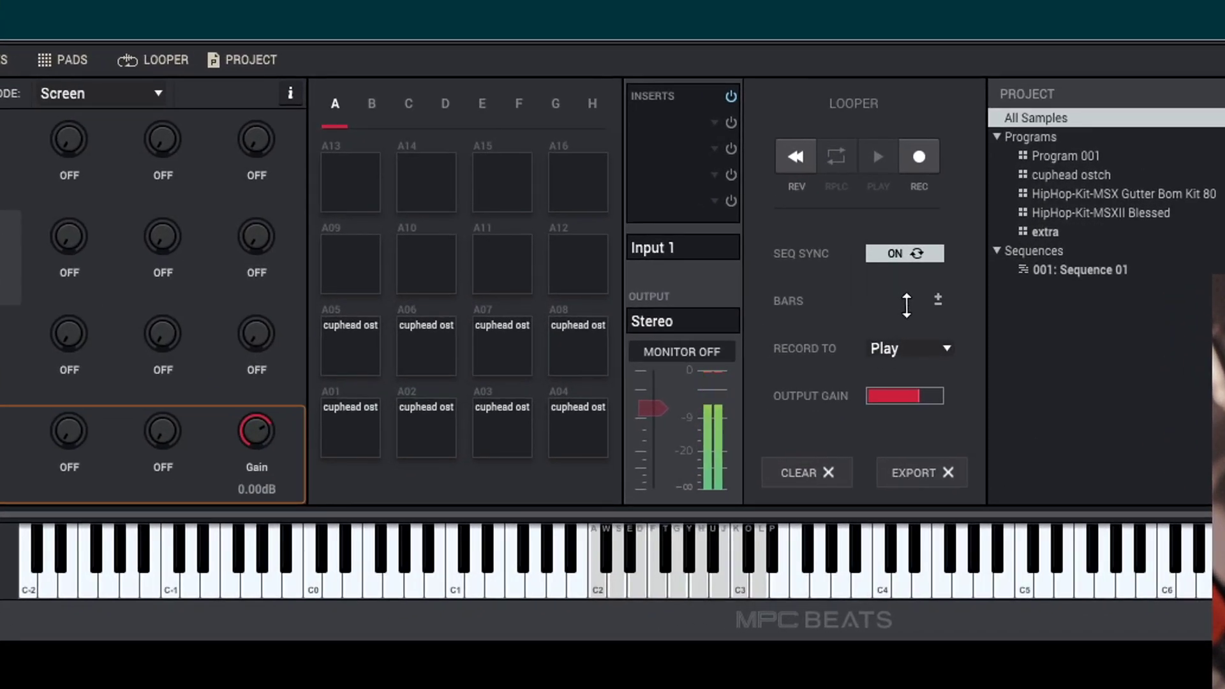
{"action": "mouse_move", "coordinate": [906, 305]}
{"action": "left_mouse_down"}
{"action": "mouse_move", "coordinate": [906, 274]}
{"action": "mouse_move", "coordinate": [905, 289]}
{"action": "left_mouse_up"}
- Switch the looper to Overdub, record a vocal take, and export it as 'vox' into 'extra'
{"action": "left_click", "coordinate": [932, 350]}
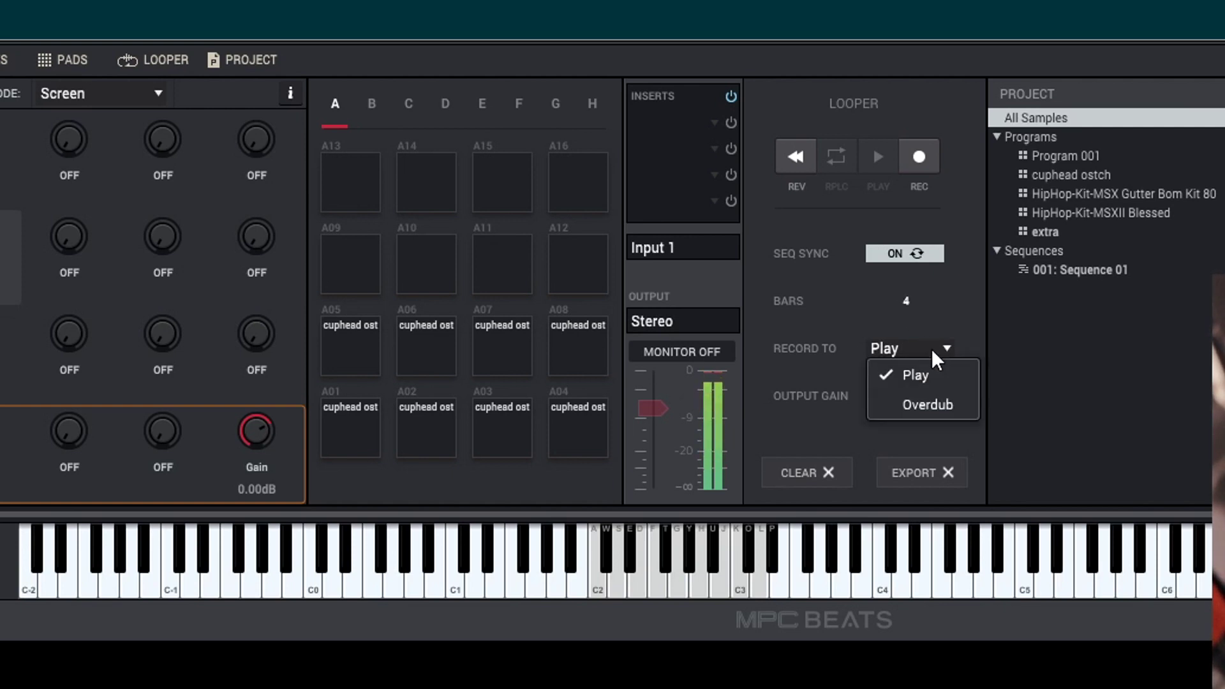
{"action": "left_click", "coordinate": [937, 404]}
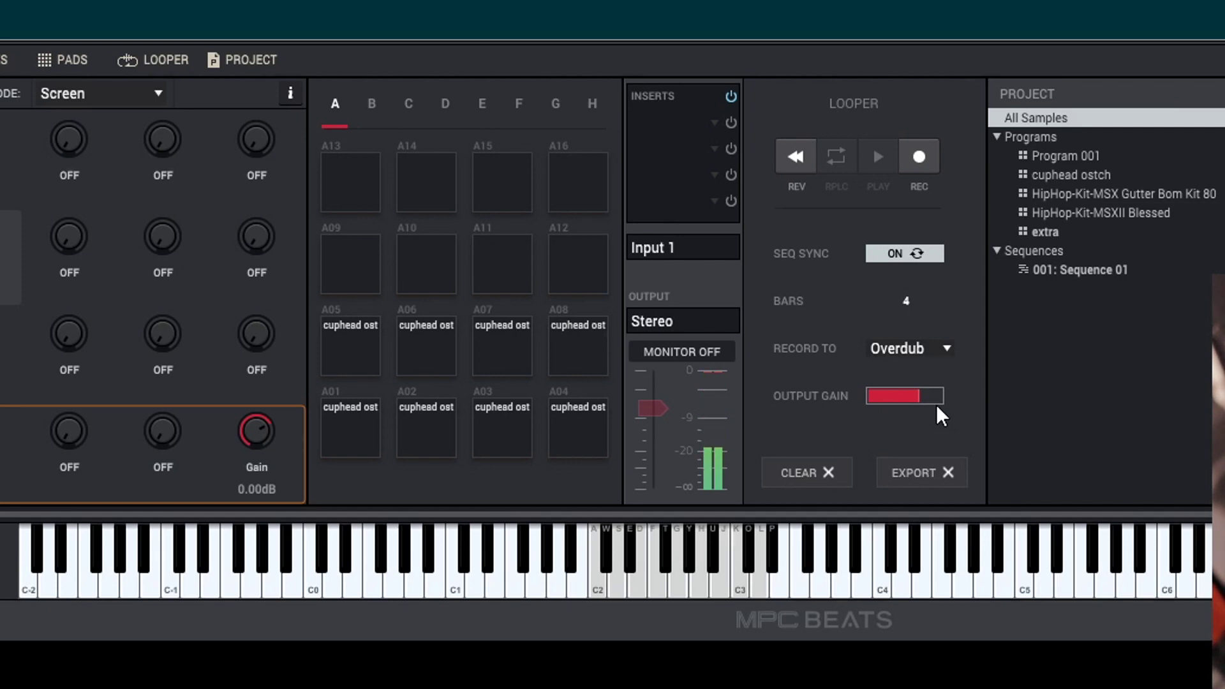
{"action": "left_click", "coordinate": [932, 155]}
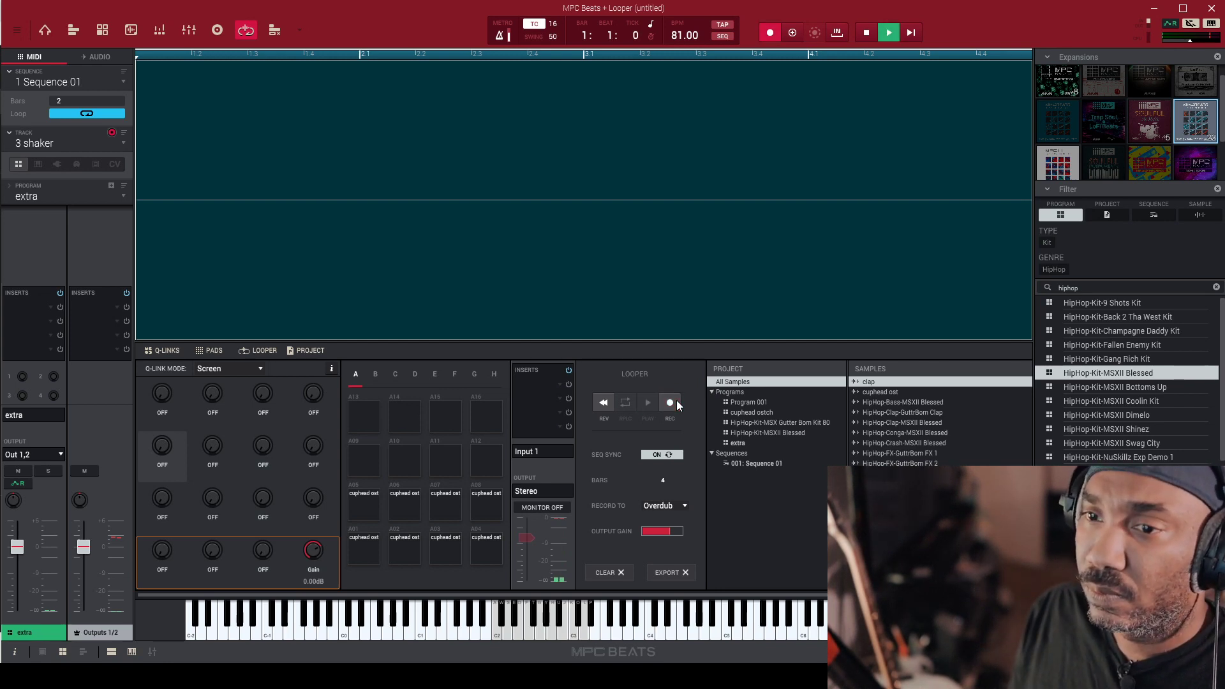
{"action": "left_click", "coordinate": [670, 402]}
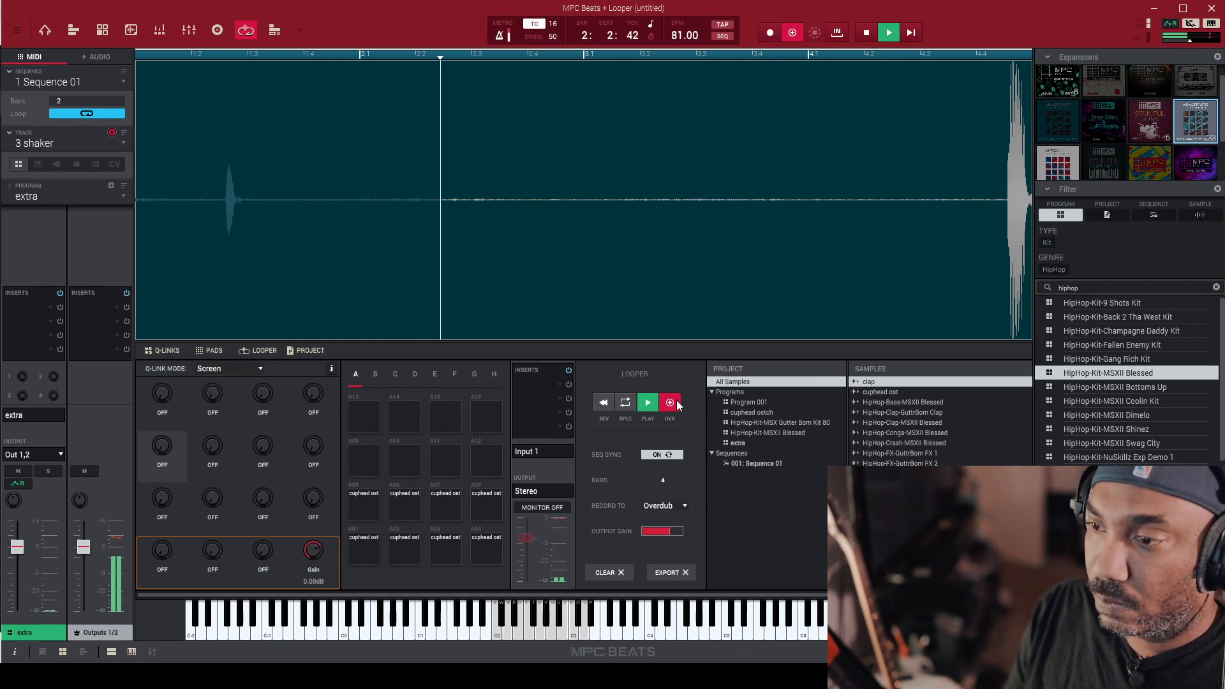
{"action": "left_click", "coordinate": [677, 402]}
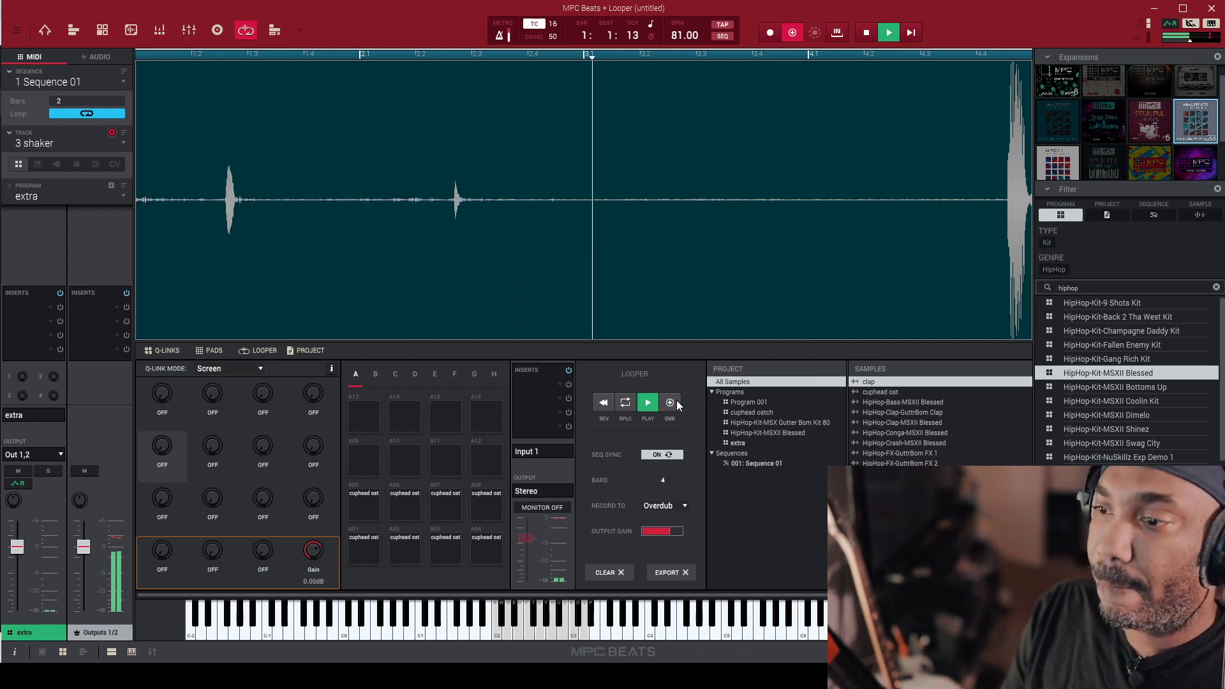
{"action": "key", "text": "space"}
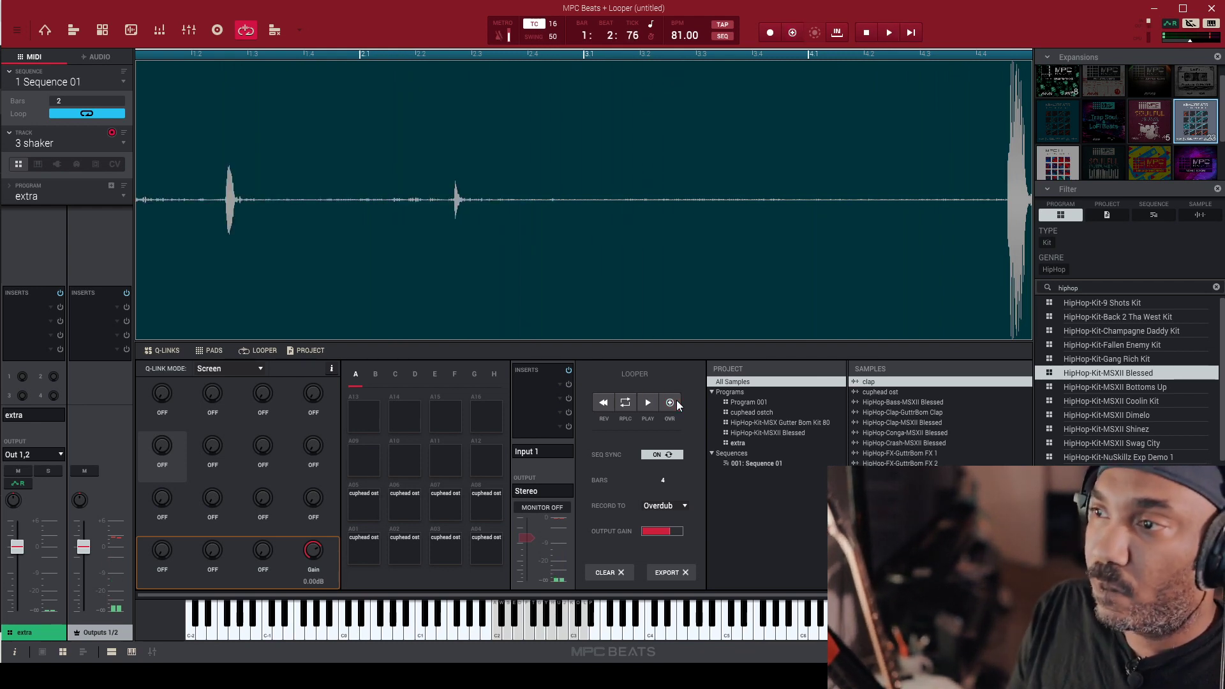
{"action": "left_click", "coordinate": [658, 573]}
{"action": "left_click", "coordinate": [605, 380]}
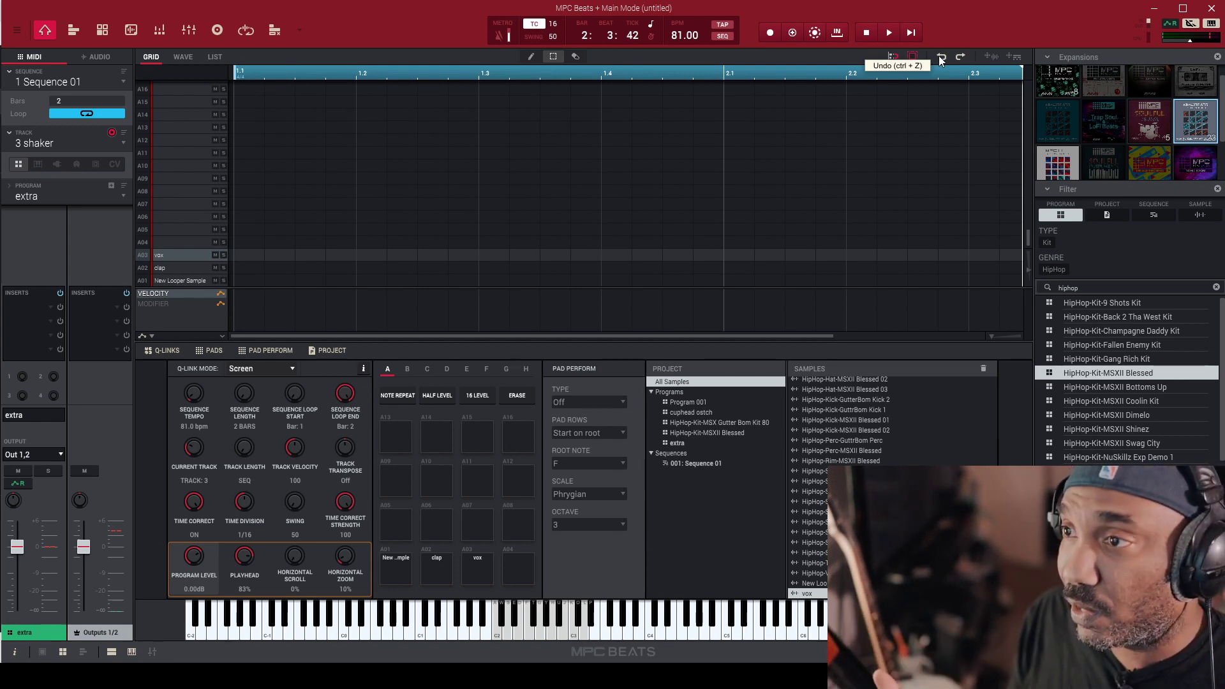
- Arm the sequencer for recording with the Crate League DB kit on Track 01
{"action": "key", "text": "r"}
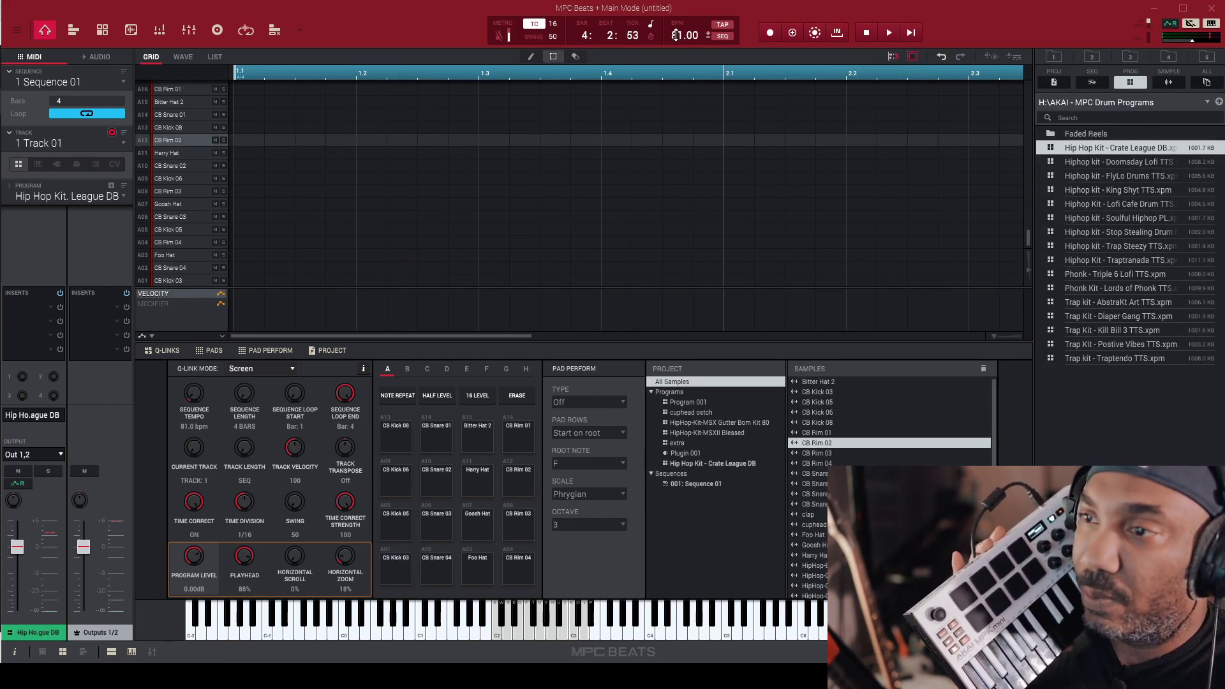
- Drag the sequence tempo up to 87 BPM
{"action": "left_click_drag", "start_coordinate": [675, 35], "coordinate": [694, 47]}
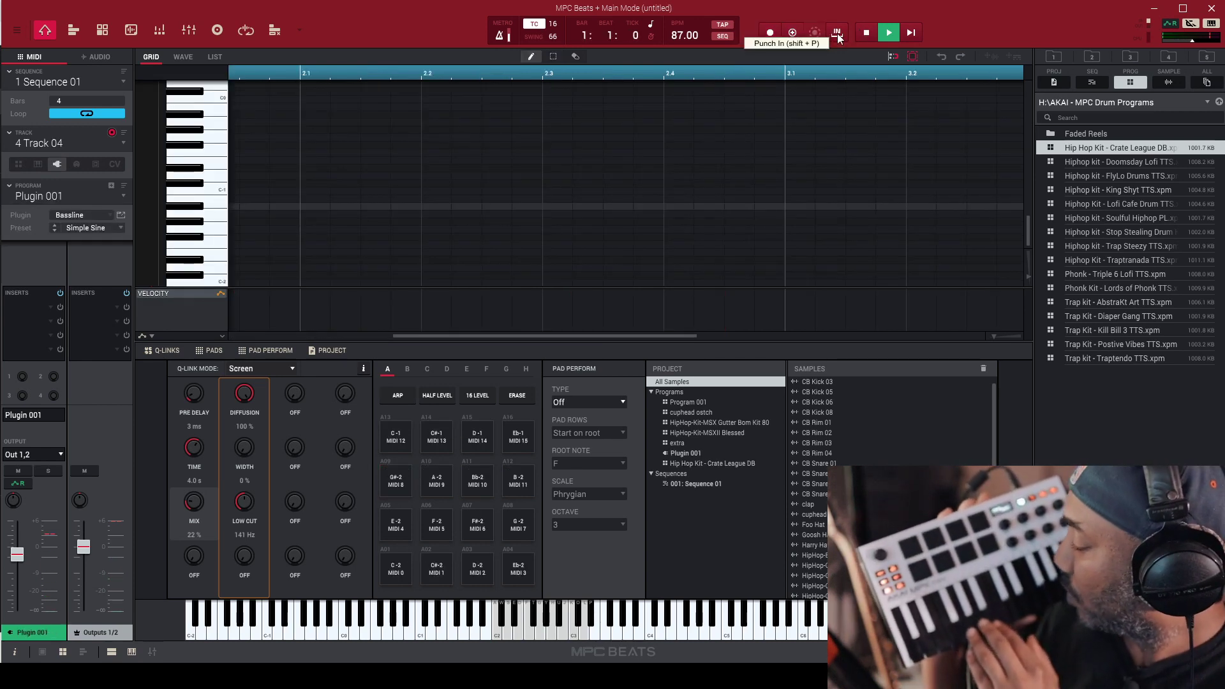
- Start recording the Simple Sine bassline into Track 04 at 87 BPM
{"action": "key", "text": "r"}
{"action": "key", "text": "space"}
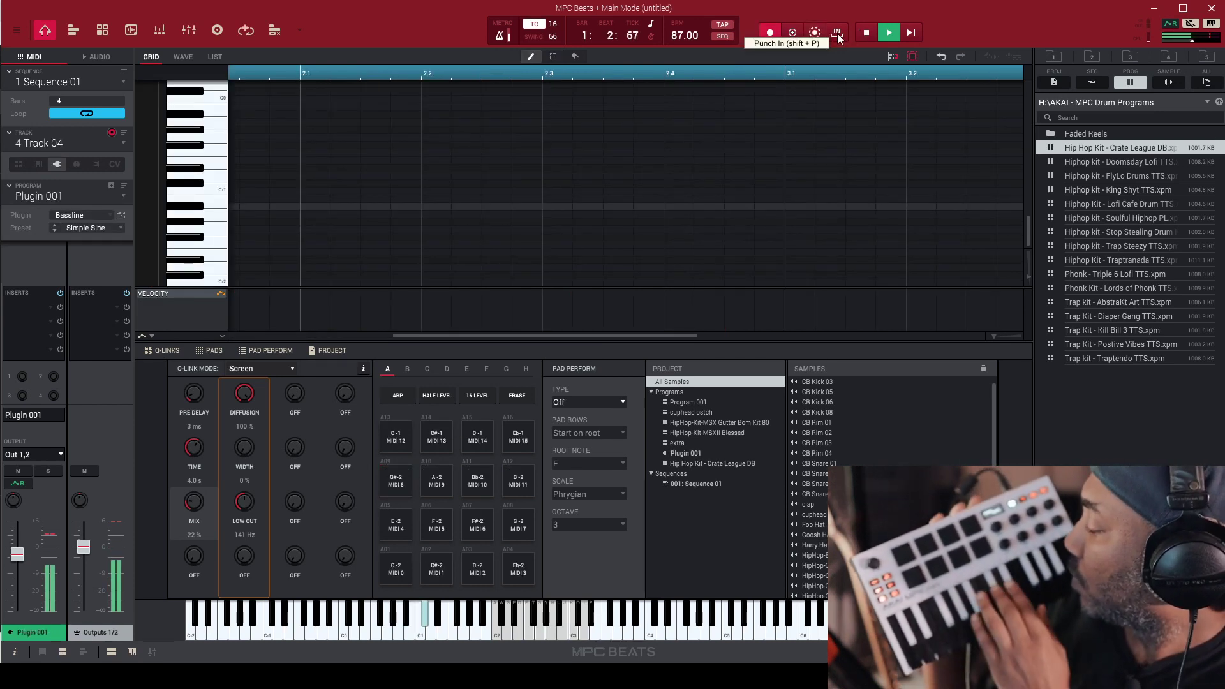